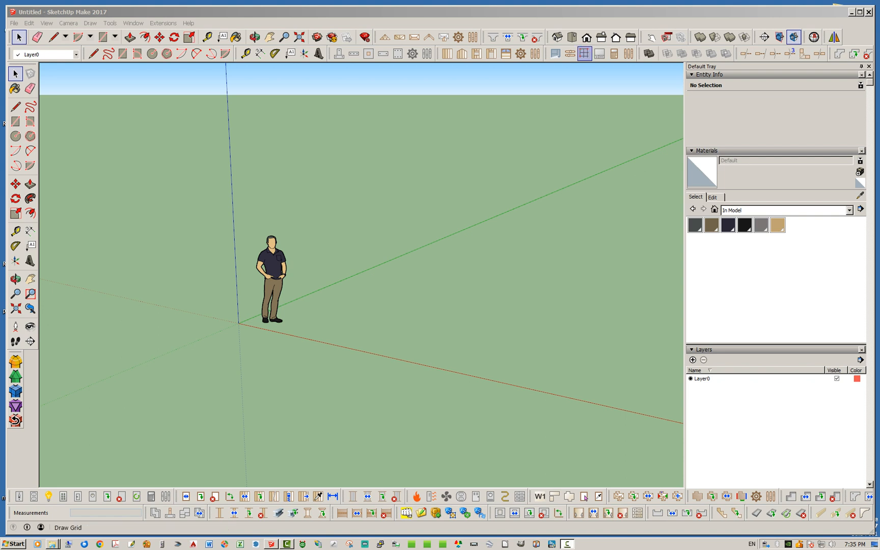
# Draw a rectangular ground grid starting at the origin and spanning the red and green axis directions.
pyautogui.click(584, 53)
pyautogui.click(239, 323)
pyautogui.scroll(-4, 124, 267)
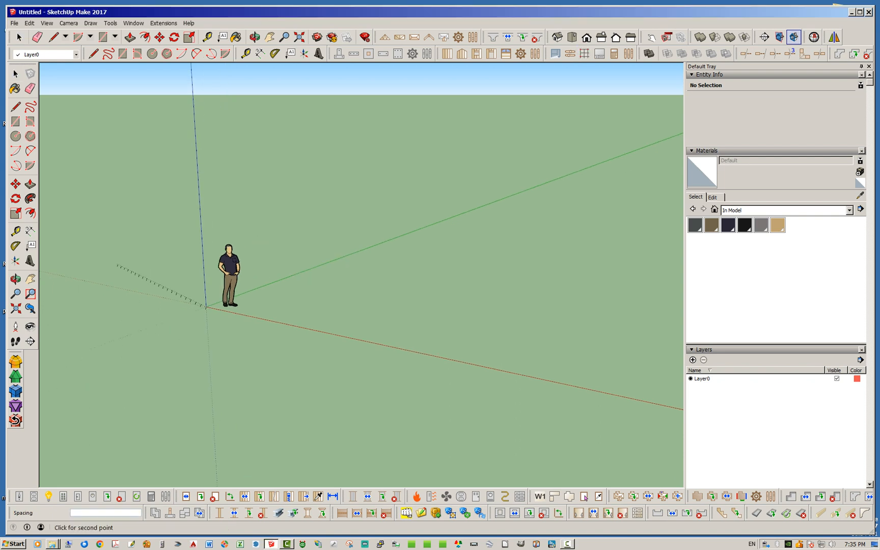
pyautogui.moveTo(365, 313); pyautogui.dragTo(375, 333, button='middle')
pyautogui.click(567, 392)
pyautogui.click(629, 226)
# Draw a 16 ft rectangular wall parallel to the red axis near the origin and continue it with a perpendicular 12 ft wall.
pyautogui.moveTo(624, 229); pyautogui.dragTo(586, 234, button='middle')
pyautogui.click(447, 54)
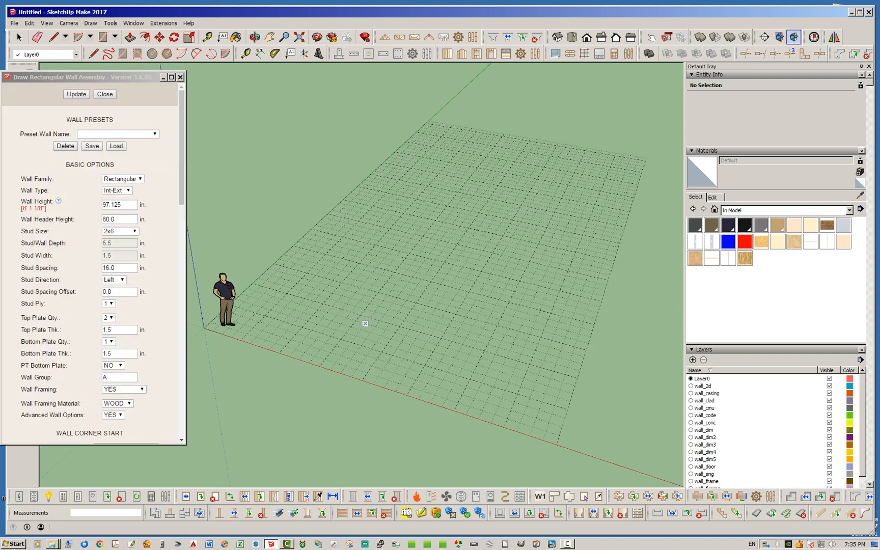
pyautogui.moveTo(152, 76); pyautogui.dragTo(778, 77)
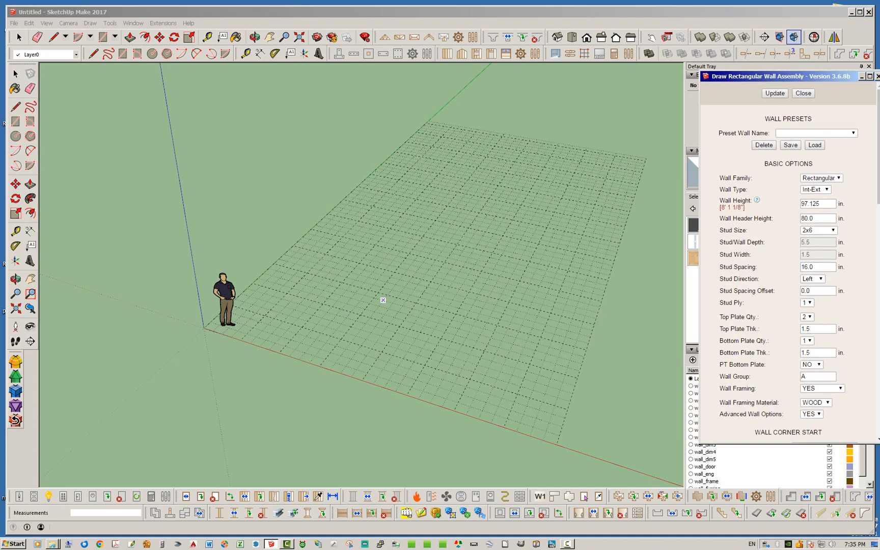
pyautogui.moveTo(402, 306); pyautogui.dragTo(338, 331, button='middle')
pyautogui.scroll(1, 339, 330)
pyautogui.click(234, 295)
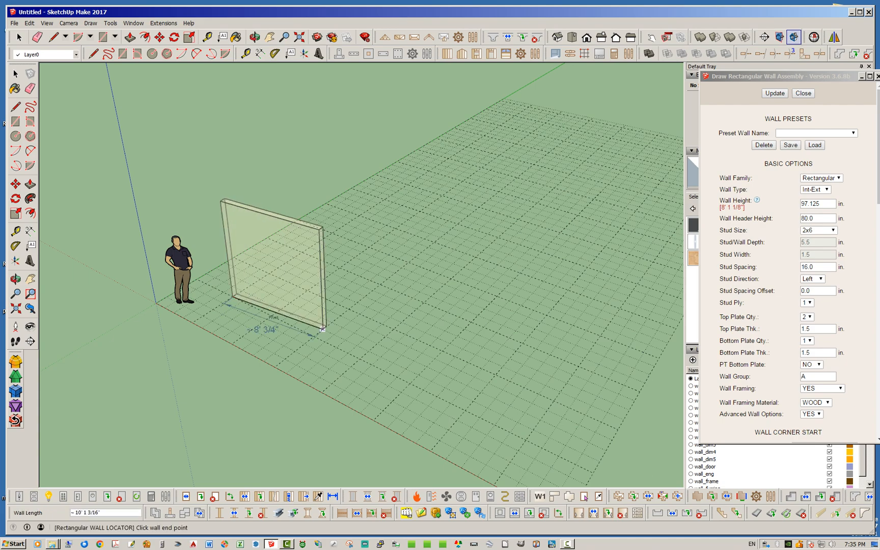
pyautogui.click(410, 383)
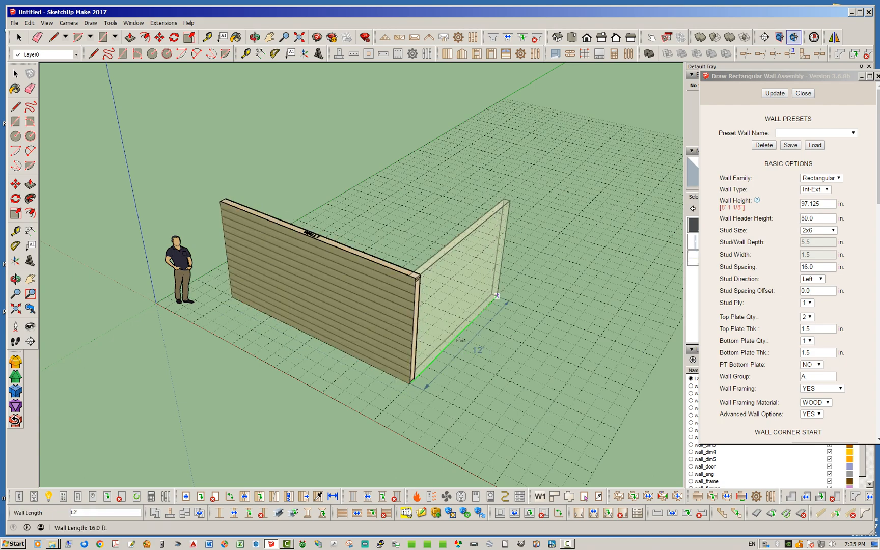
pyautogui.click(497, 296)
# Close the rectangular room with a 16 ft back wall and a 12 ft wall ending at the first wall's starting corner.
pyautogui.moveTo(544, 251); pyautogui.dragTo(270, 316, button='middle')
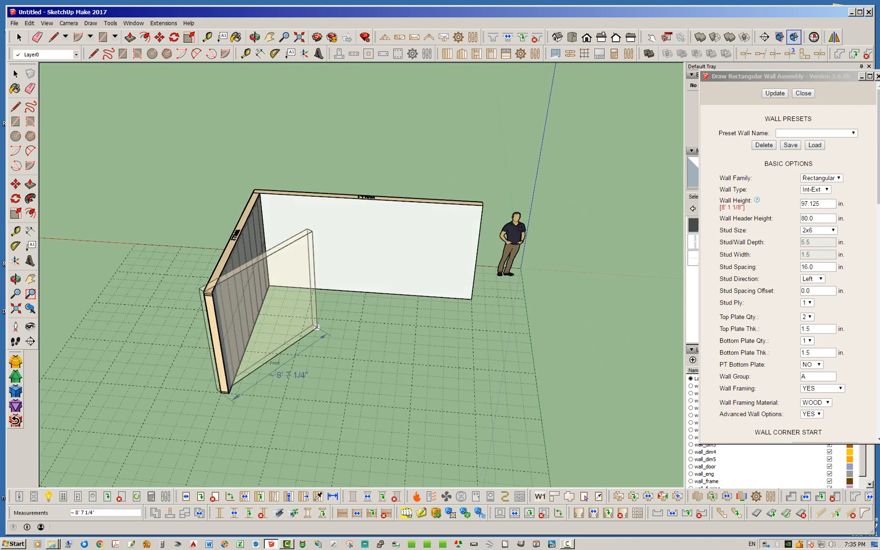
pyautogui.click(483, 422)
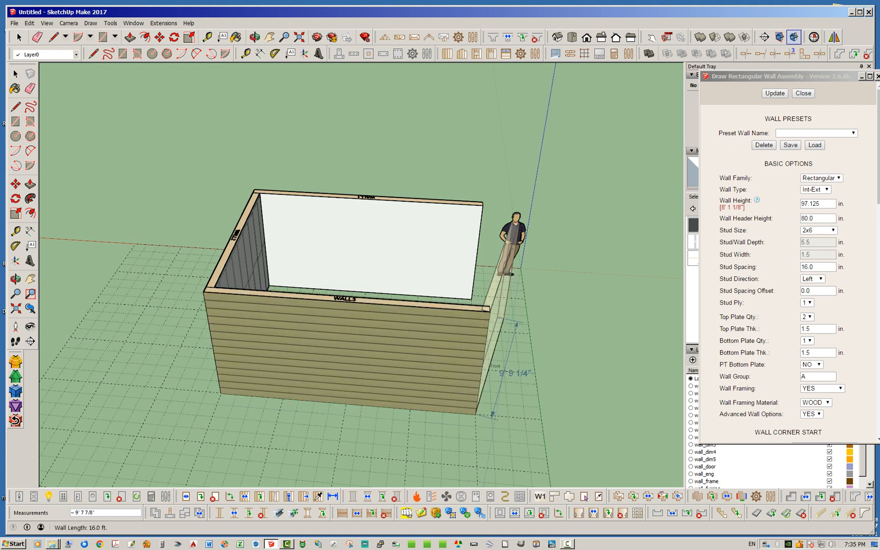
pyautogui.moveTo(527, 376); pyautogui.dragTo(234, 387, button='middle')
pyautogui.scroll(8, 414, 383)
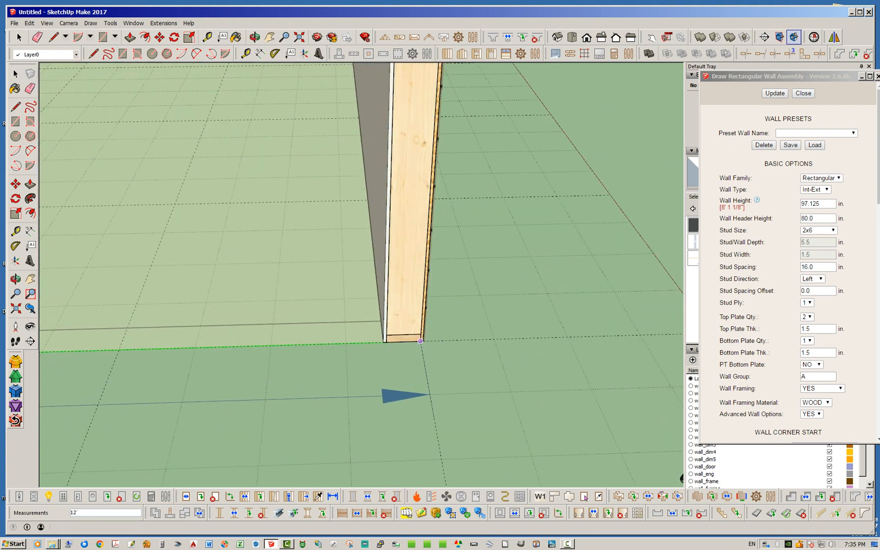
pyautogui.click(422, 341)
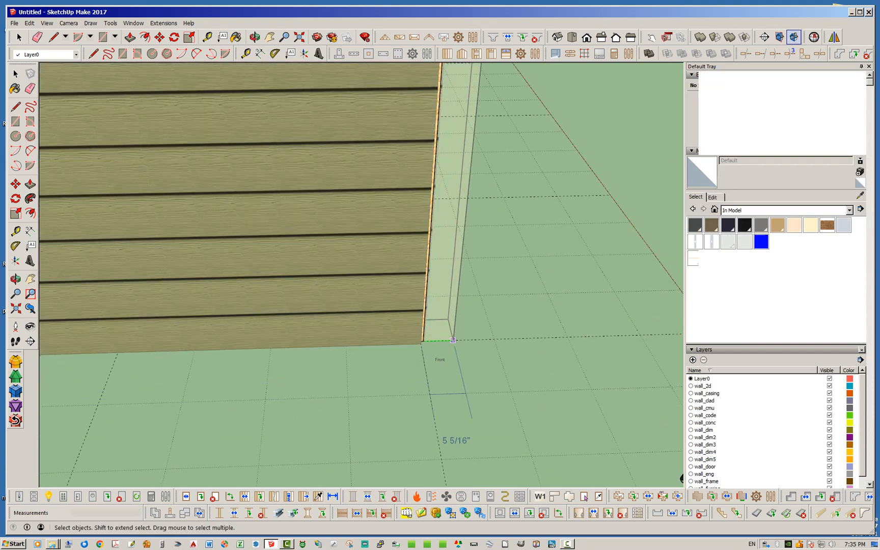
# Place a 36 x 80 in rectangular door in the front wall, 4 ft from the corner nearest the origin.
pyautogui.scroll(-5, 479, 340)
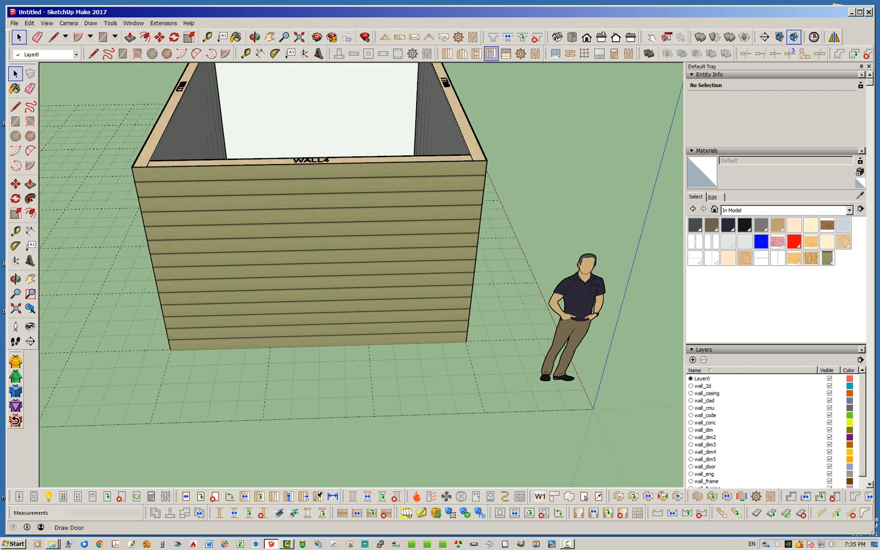
pyautogui.click(491, 54)
pyautogui.moveTo(489, 352); pyautogui.dragTo(383, 366, button='middle')
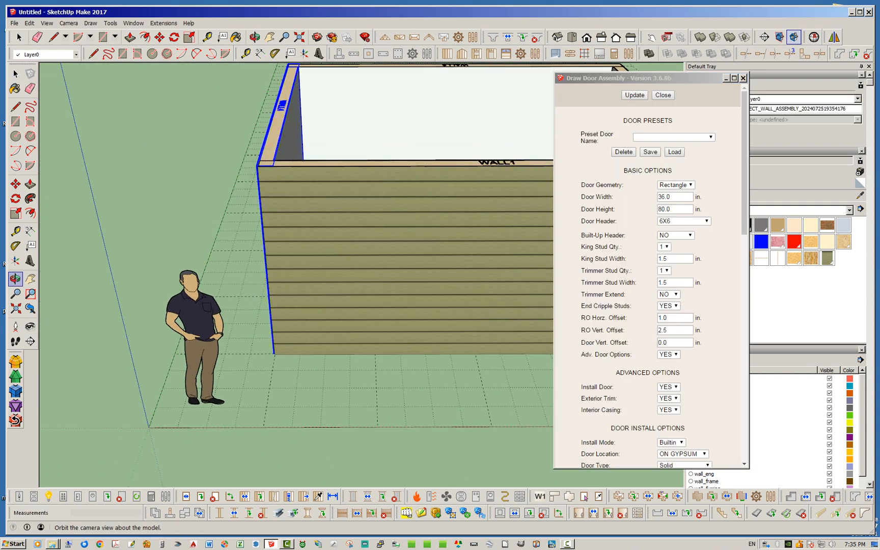
pyautogui.click(375, 370)
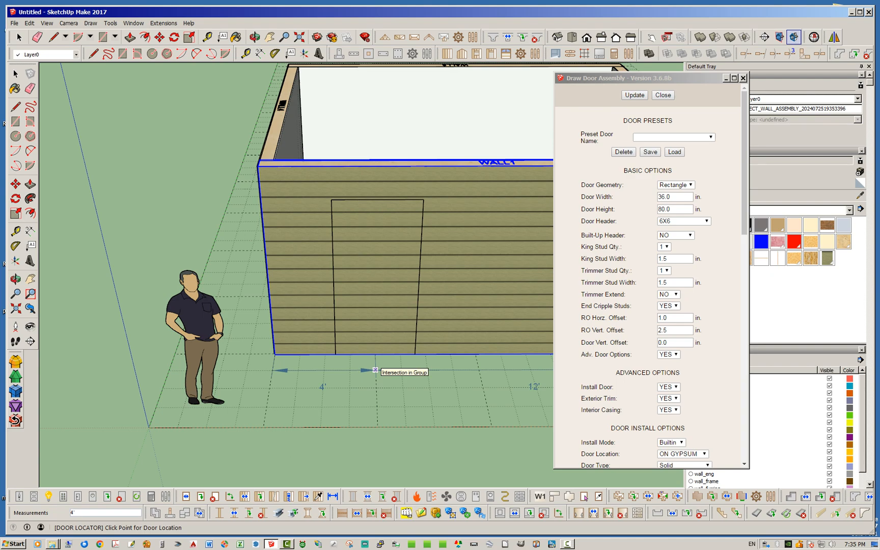
# Place a window in the back wall opposite the door wall and clear the selection.
pyautogui.scroll(-3, 362, 285)
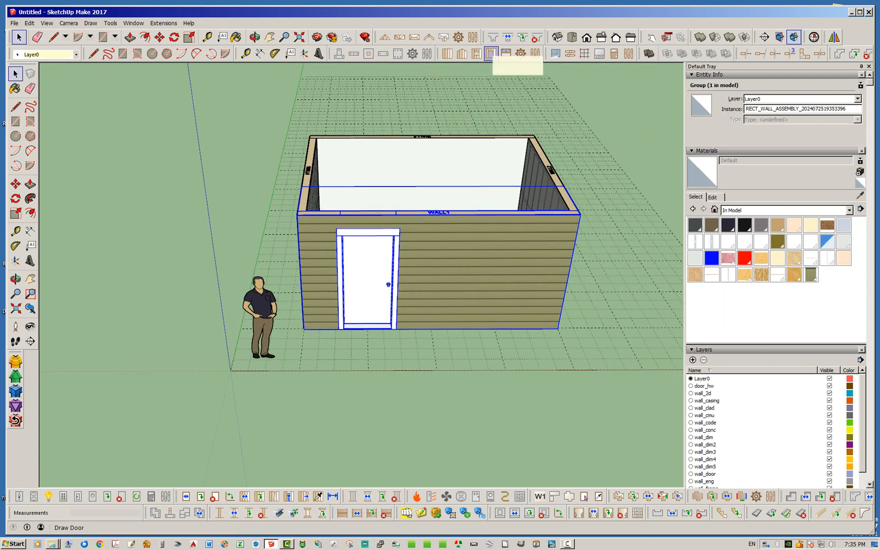
pyautogui.click(476, 53)
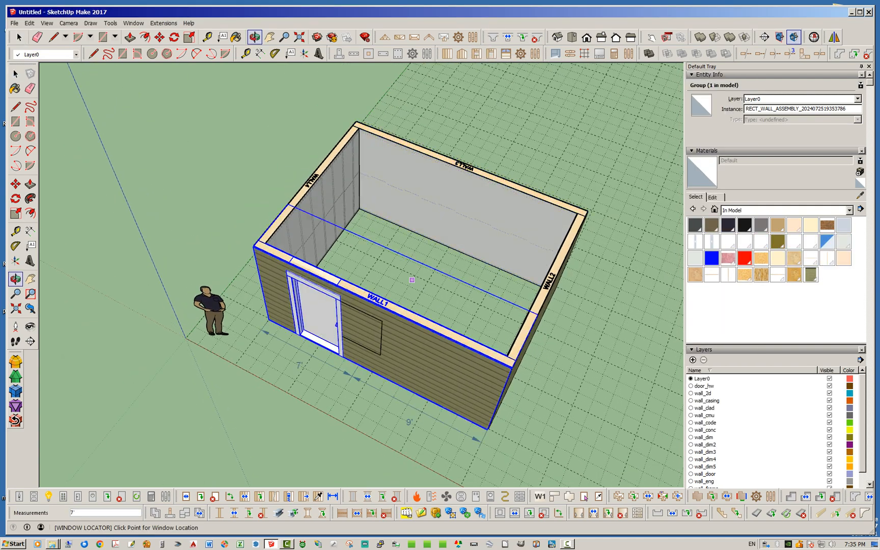
pyautogui.click(448, 245)
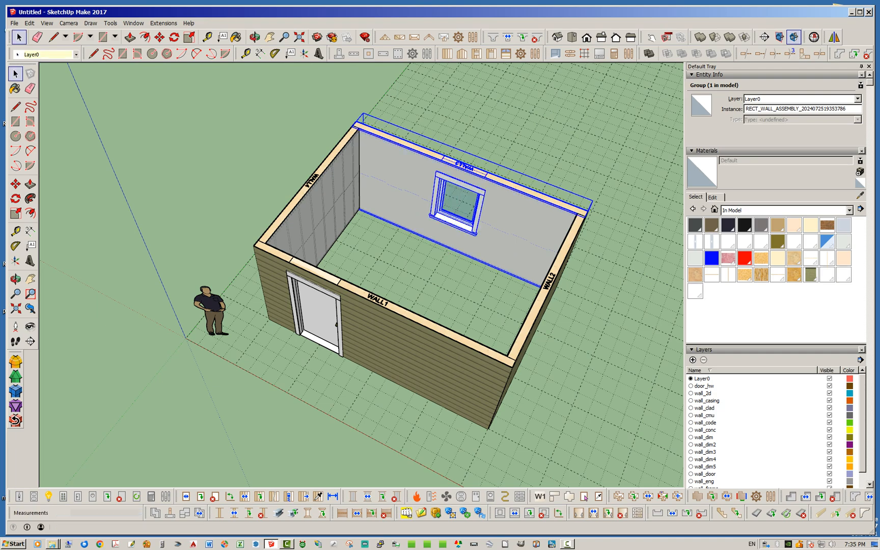
pyautogui.click(417, 277)
pyautogui.moveTo(417, 278); pyautogui.dragTo(310, 219, button='middle')
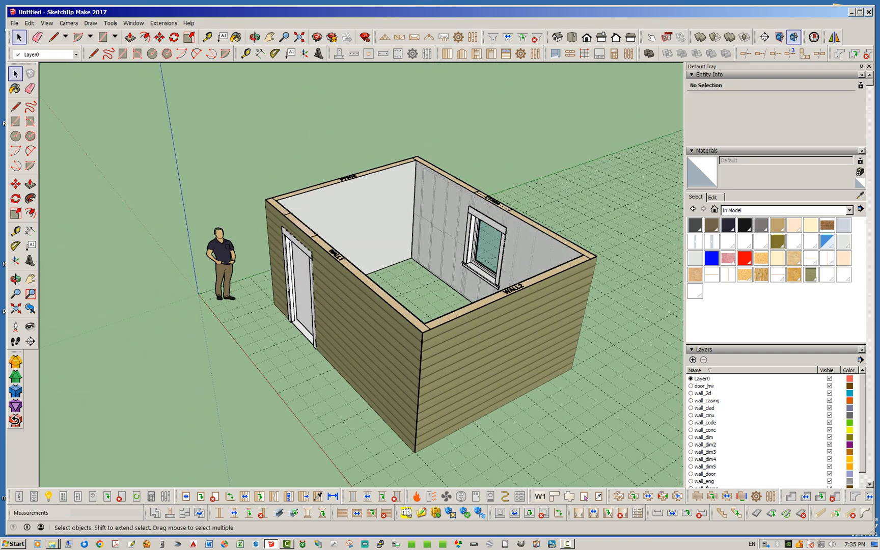
pyautogui.moveTo(346, 275); pyautogui.dragTo(397, 237, button='middle')
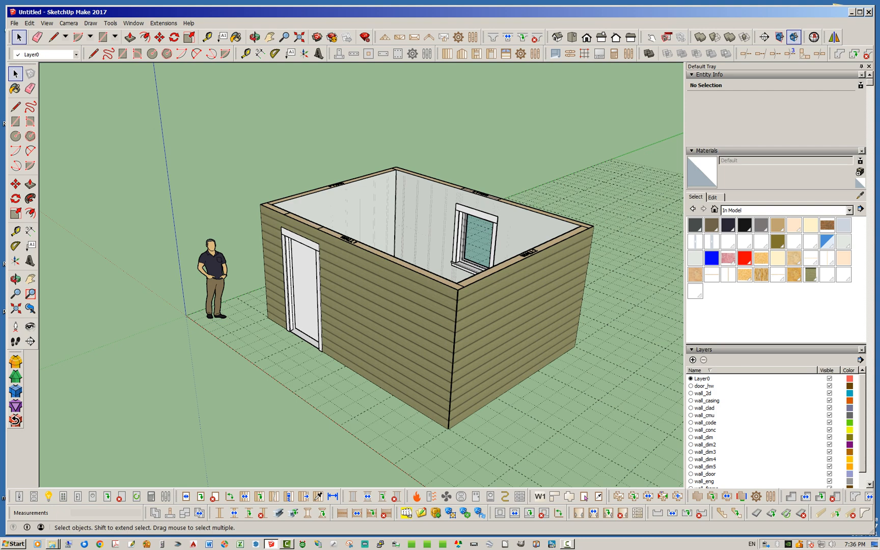
pyautogui.scroll(-4, 326, 307)
pyautogui.moveTo(326, 307); pyautogui.dragTo(326, 343, button='middle')
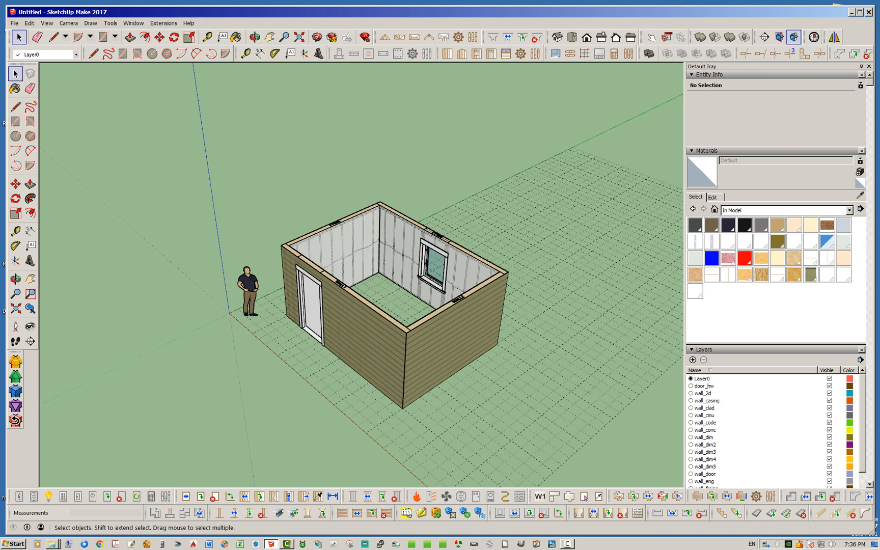
# Copy all four walls of the room 24 ft along the green axis and deselect the copy.
pyautogui.moveTo(387, 305)
pyautogui.mouseDown(button='middle')
pyautogui.moveTo(347, 306)
pyautogui.moveTo(383, 250)
pyautogui.moveTo(346, 262)
pyautogui.moveTo(362, 273)
pyautogui.moveTo(351, 245)
pyautogui.moveTo(358, 257)
pyautogui.moveTo(342, 261)
pyautogui.mouseUp(button='middle')
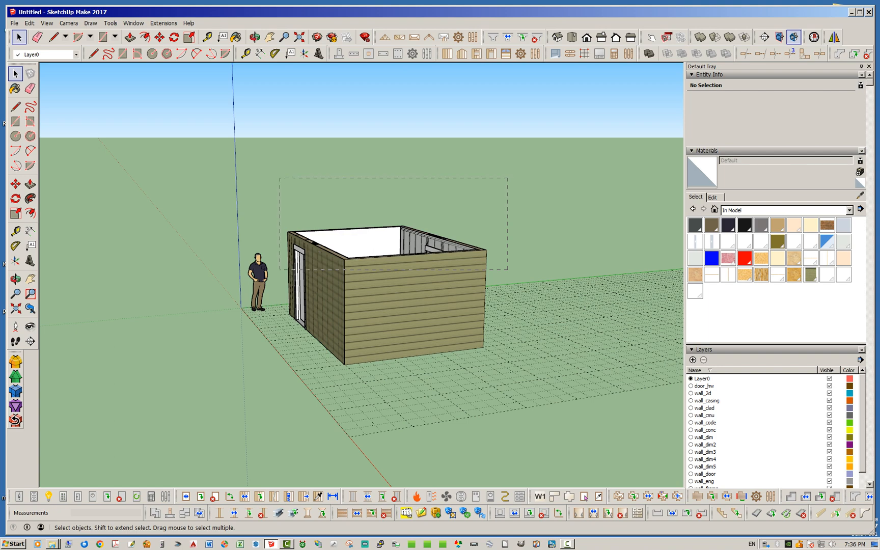
pyautogui.moveTo(288, 269); pyautogui.dragTo(288, 269)
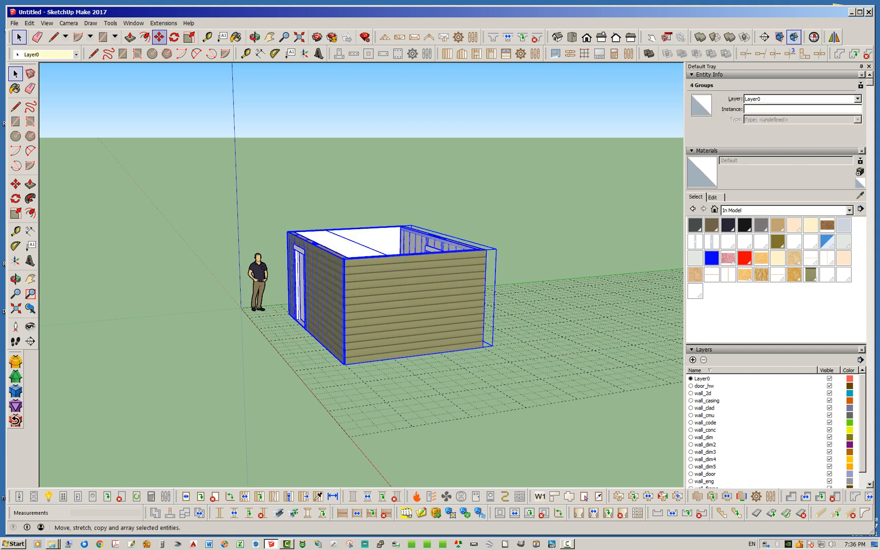
pyautogui.click(160, 37)
pyautogui.moveTo(421, 323); pyautogui.dragTo(436, 373, button='middle')
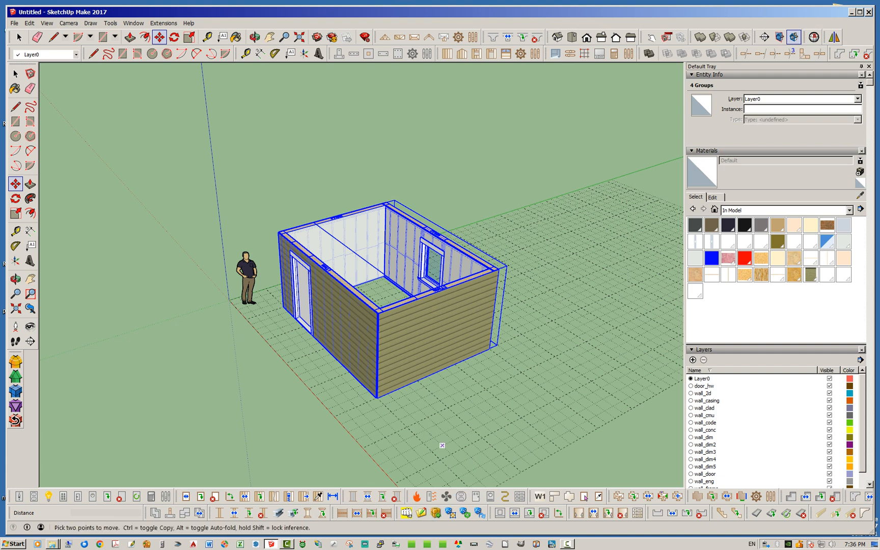
pyautogui.press('ctrl')
pyautogui.click(406, 426)
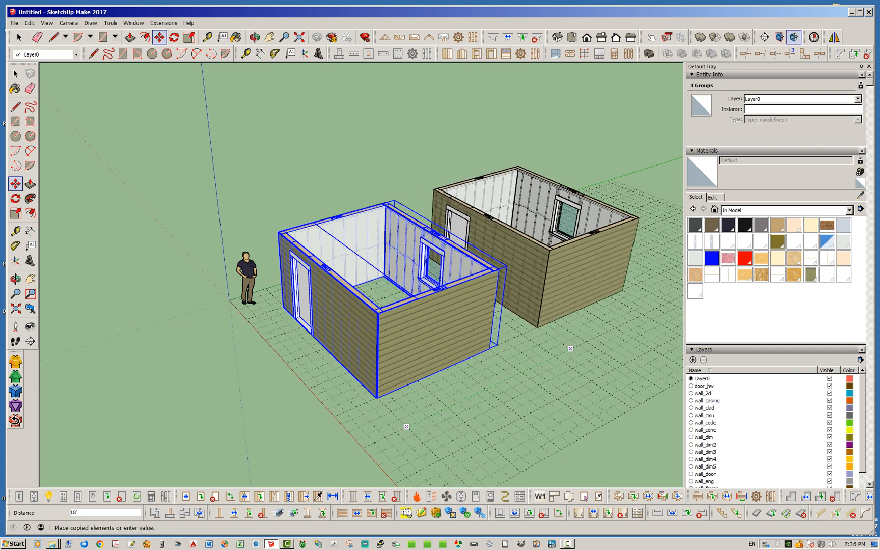
pyautogui.click(614, 327)
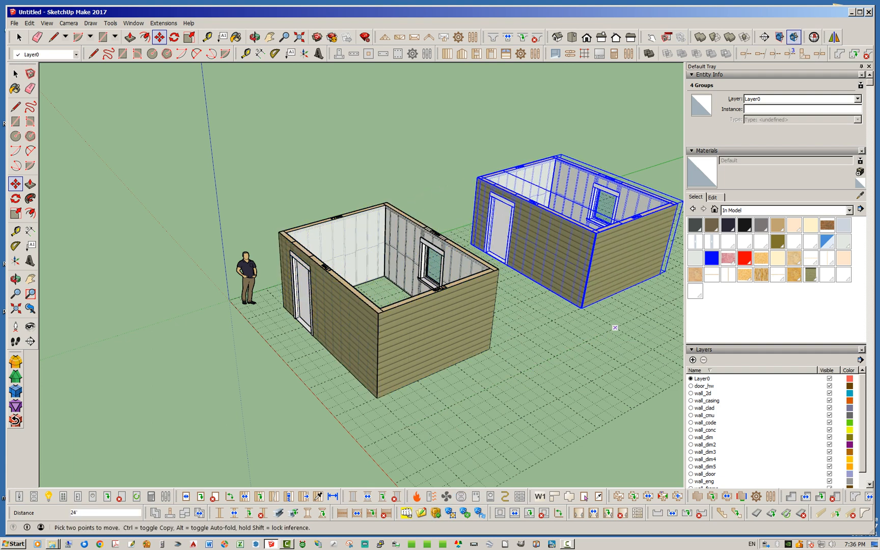
pyautogui.press('space')
pyautogui.click(615, 328)
# Compare the instance names of the window walls in the original and copied rooms by selecting them in turn.
pyautogui.moveTo(615, 328); pyautogui.dragTo(515, 351, button='middle')
pyautogui.moveTo(275, 392); pyautogui.dragTo(326, 395, button='middle')
pyautogui.scroll(3, 358, 384)
pyautogui.scroll(-3, 205, 257)
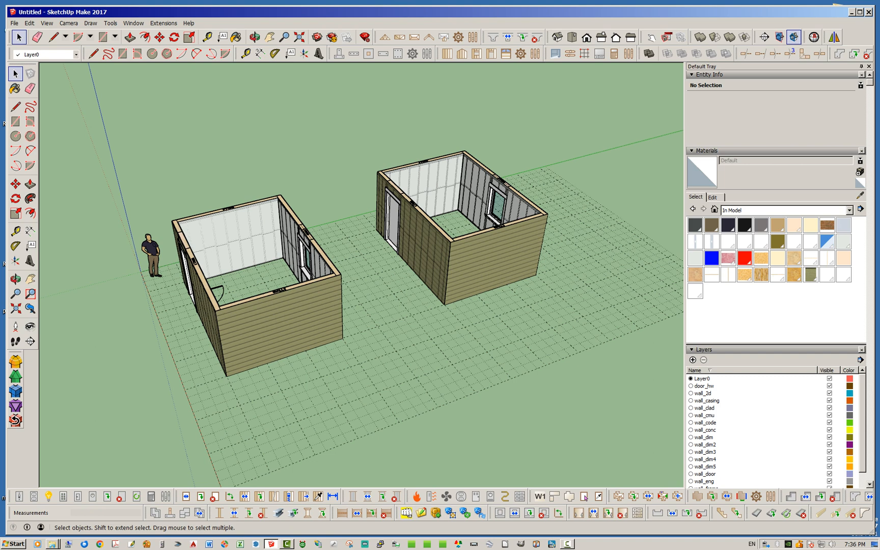
pyautogui.click(425, 244)
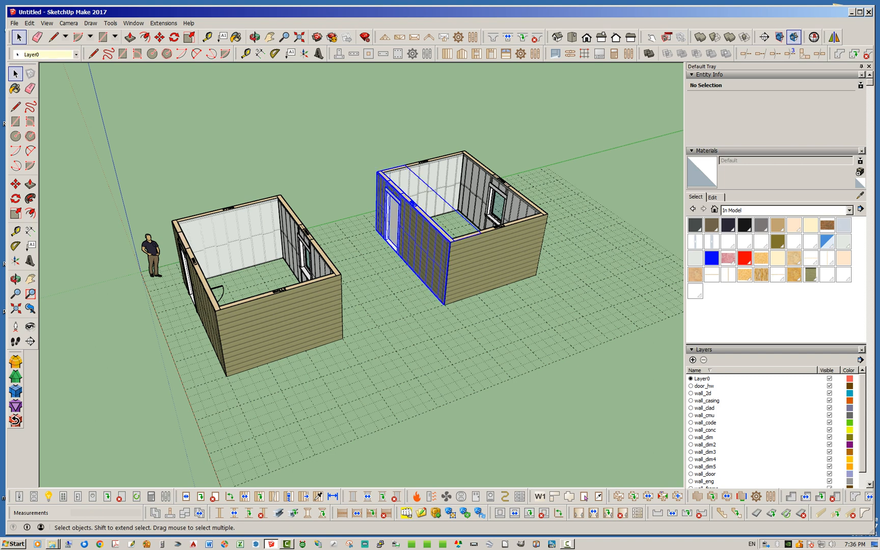
pyautogui.click(477, 189)
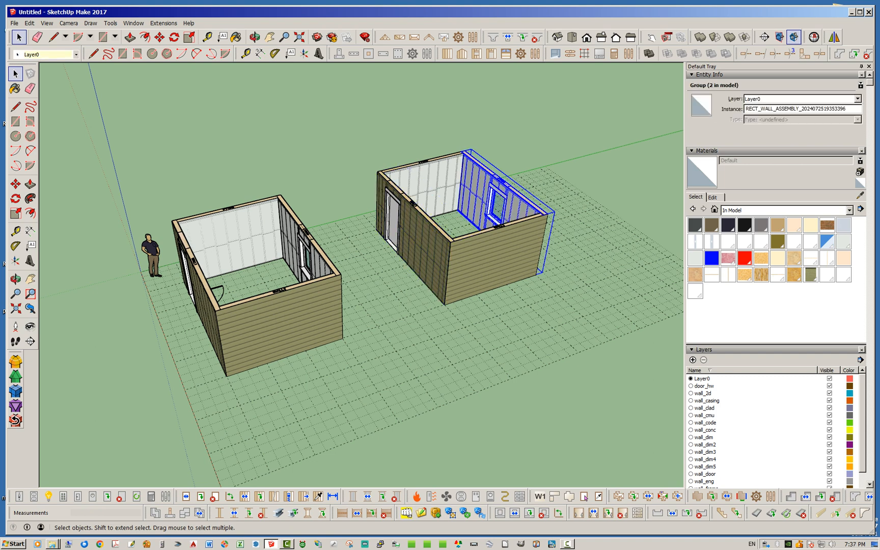
pyautogui.click(292, 236)
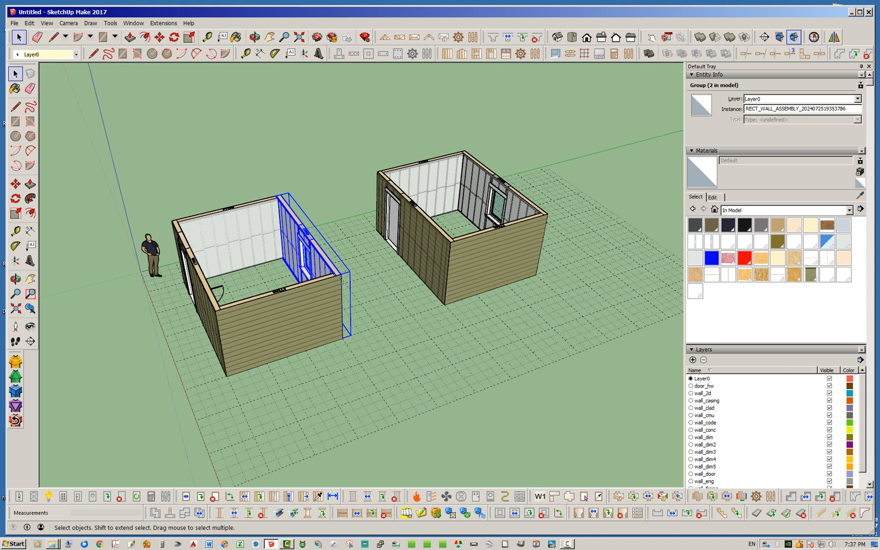
pyautogui.click(476, 192)
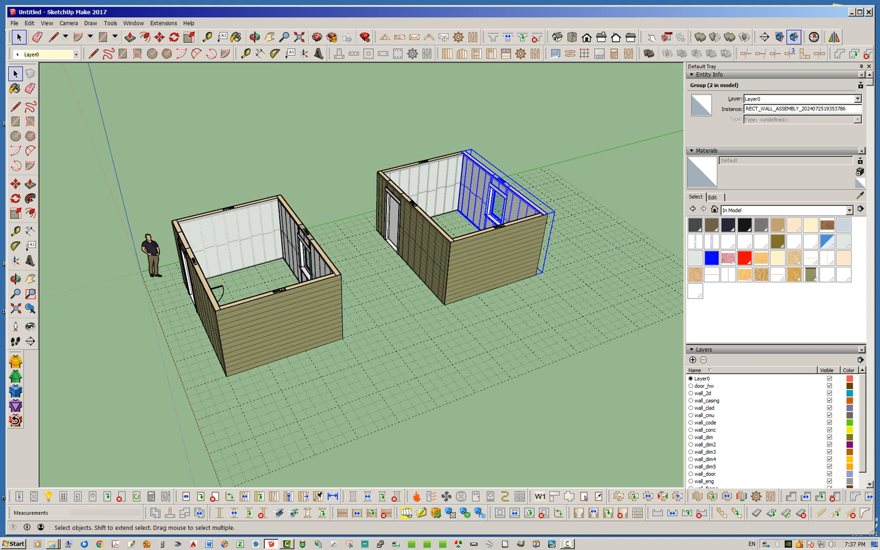
pyautogui.click(292, 232)
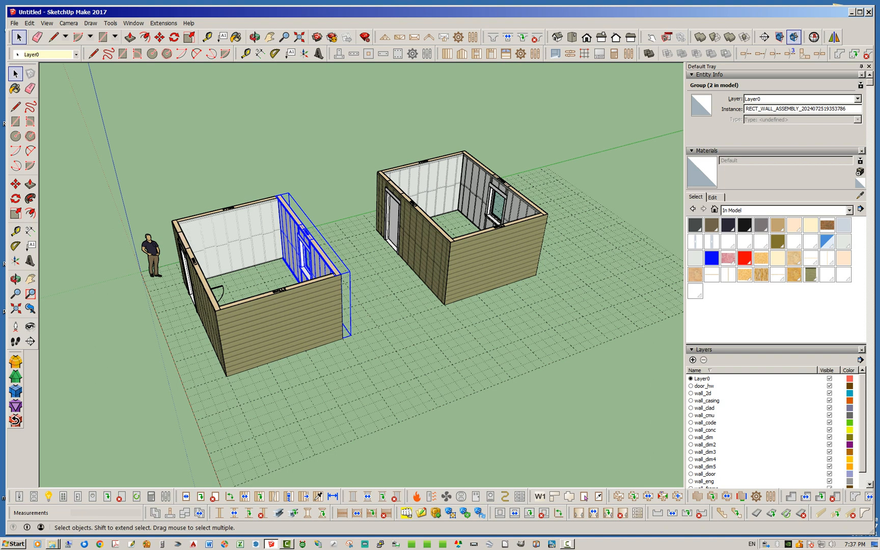
# Highlight the numeric suffix of the copied window wall's instance name and check it against the original window wall.
pyautogui.click(395, 331)
pyautogui.moveTo(356, 326)
pyautogui.mouseDown(button='middle')
pyautogui.moveTo(413, 326)
pyautogui.moveTo(469, 234)
pyautogui.moveTo(351, 316)
pyautogui.mouseUp(button='middle')
pyautogui.press('space')
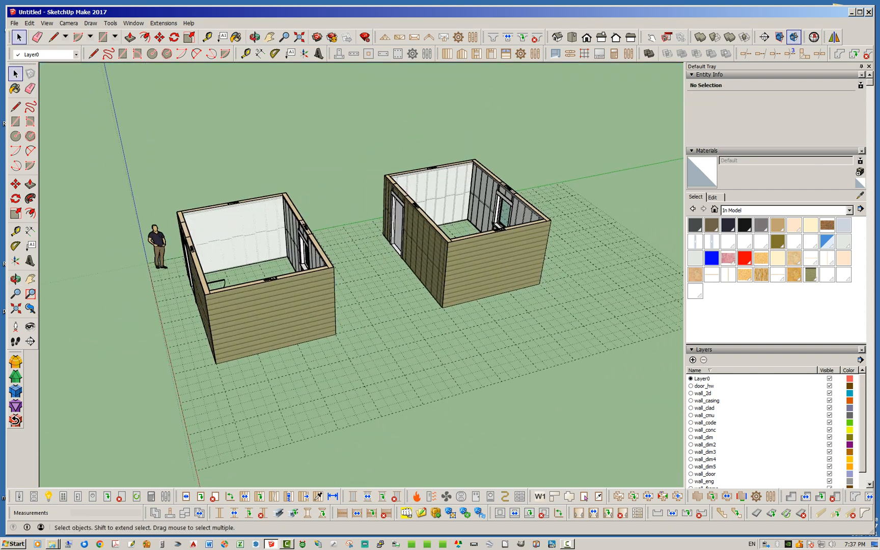
pyautogui.moveTo(326, 316); pyautogui.dragTo(407, 306, button='middle')
pyautogui.click(473, 188)
pyautogui.click(292, 233)
pyautogui.click(472, 189)
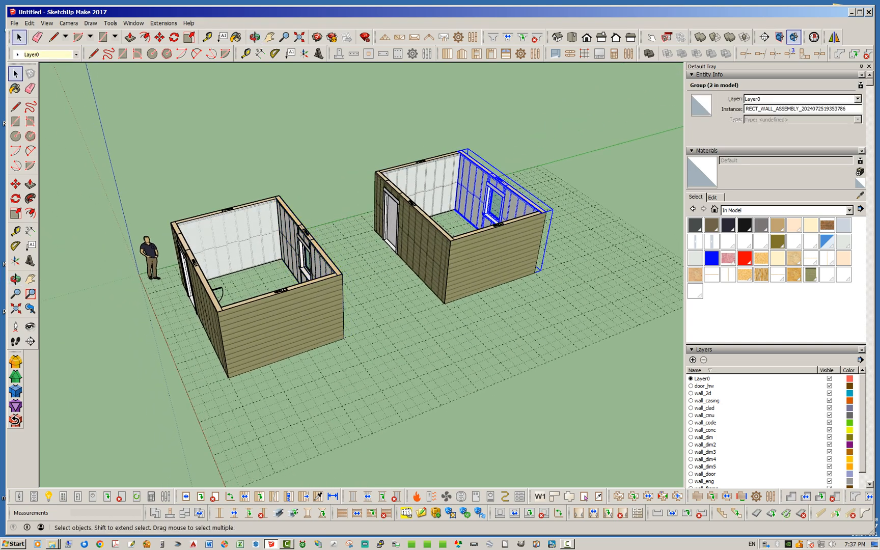
pyautogui.moveTo(847, 109); pyautogui.dragTo(802, 109)
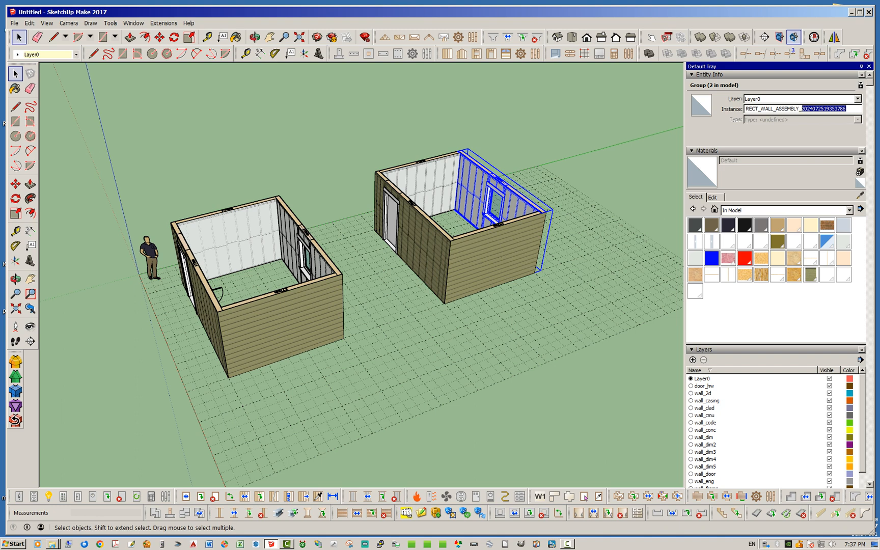
pyautogui.click(305, 242)
pyautogui.click(479, 188)
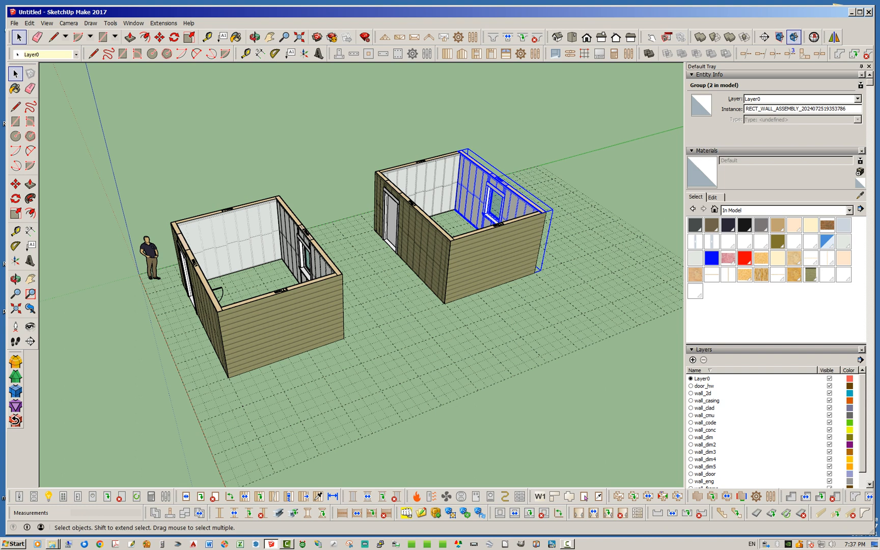
# Try to make the copied window wall unique by opening and closing its group, and compare its instance details with the original's.
pyautogui.click(397, 326)
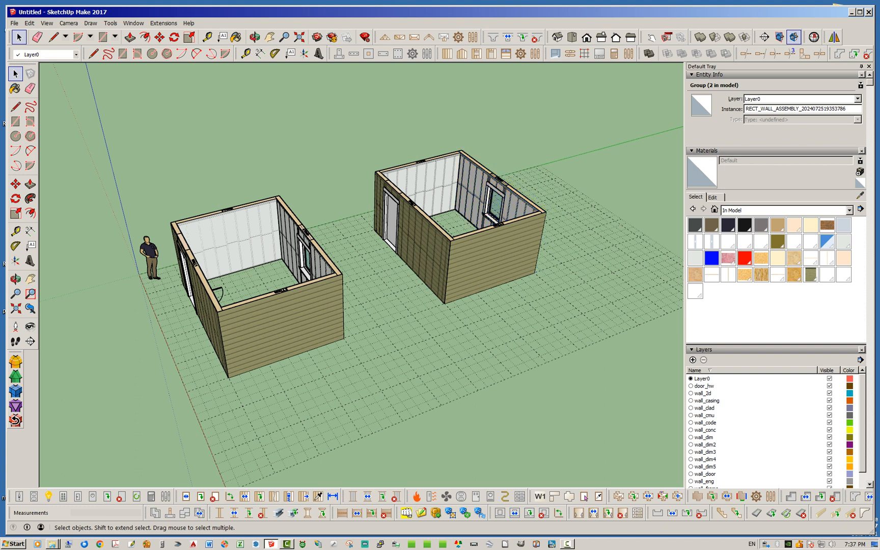
pyautogui.rightClick(522, 199)
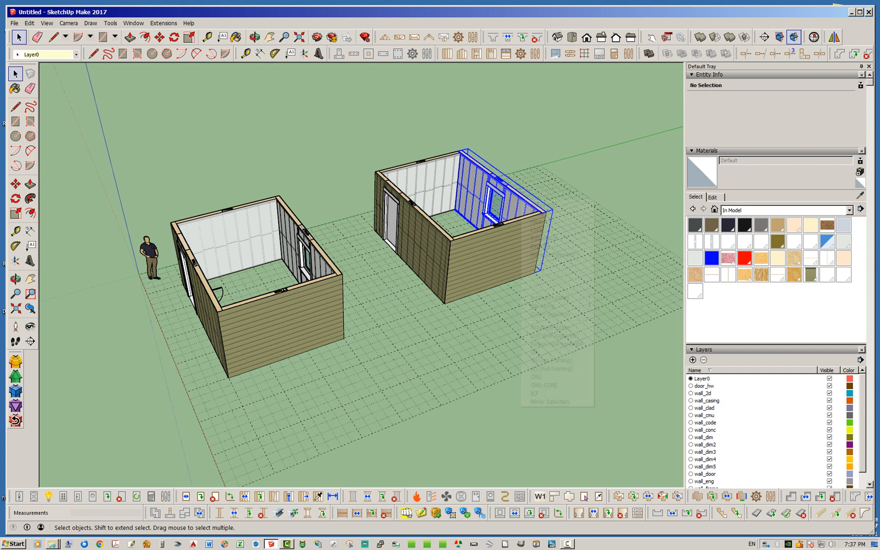
pyautogui.click(544, 238)
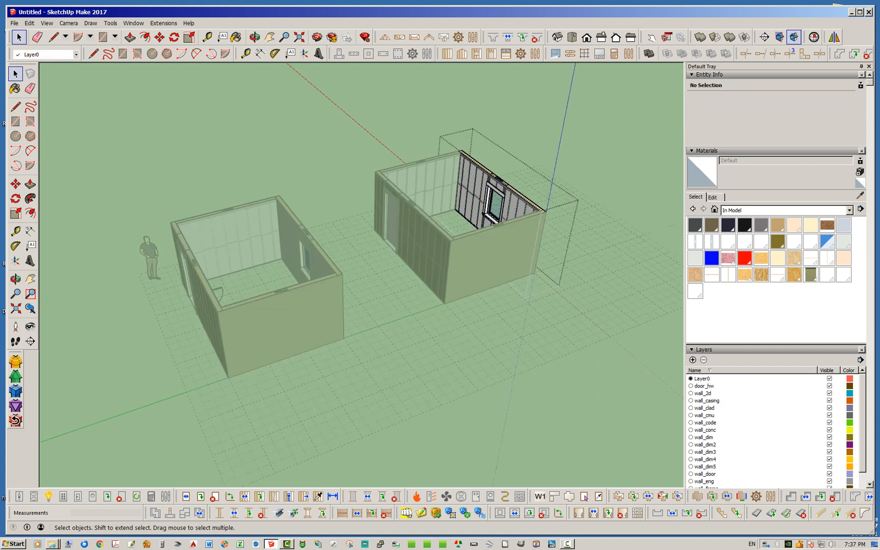
pyautogui.press('Escape')
pyautogui.click(521, 200)
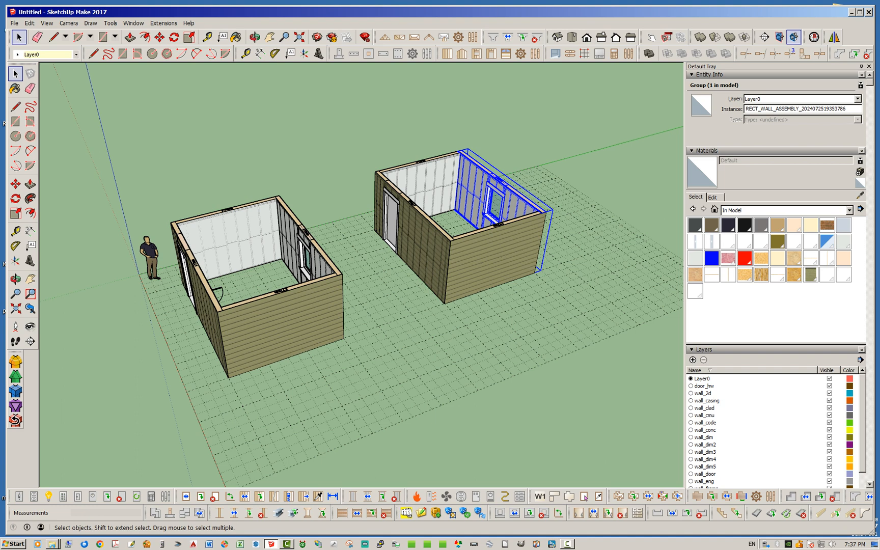
pyautogui.click(319, 253)
pyautogui.click(518, 198)
# Undo the opening and closing of the copied window wall's group.
pyautogui.click(29, 23)
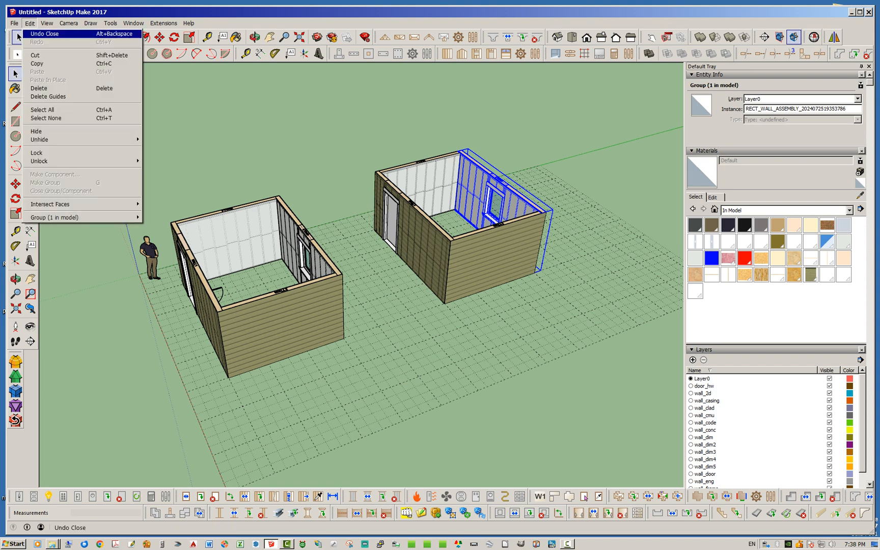
pyautogui.click(45, 34)
pyautogui.click(30, 23)
pyautogui.click(41, 33)
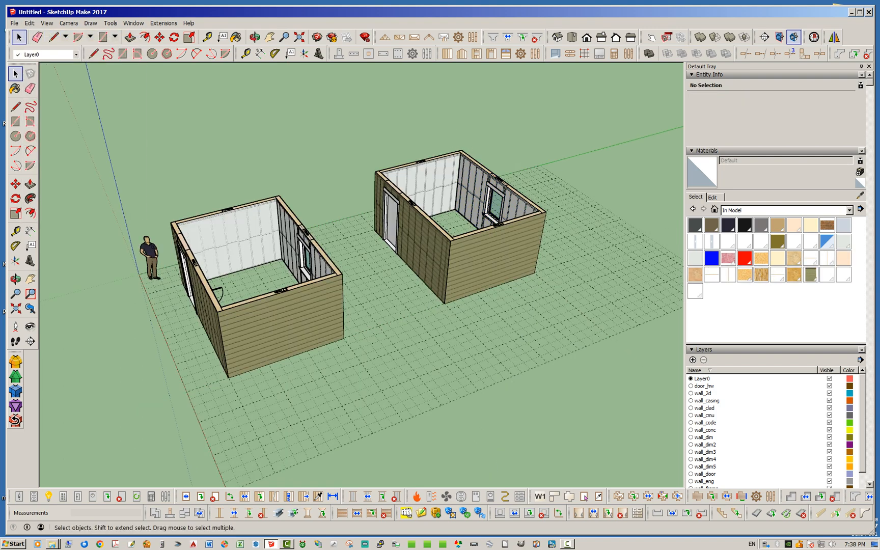
# Check the instance names and group counts of the original window wall and each copied wall, and clear the selection.
pyautogui.click(518, 198)
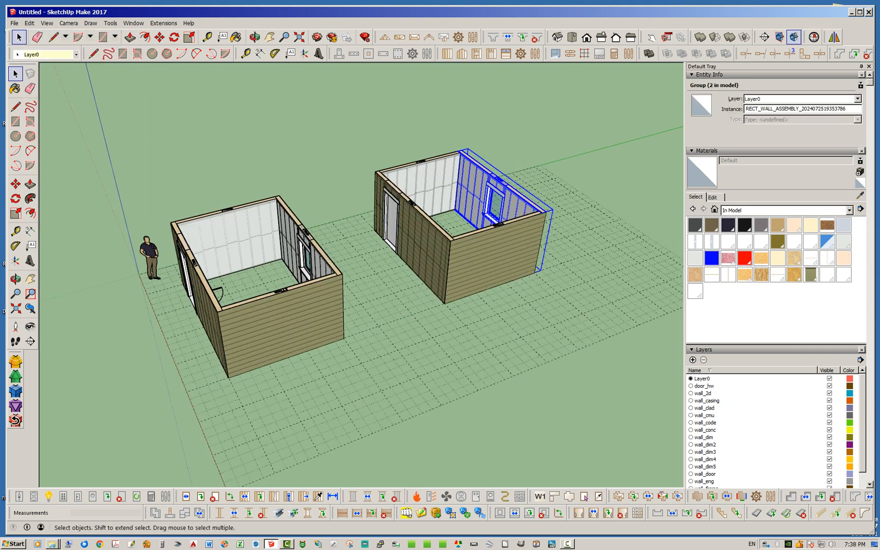
pyautogui.click(317, 249)
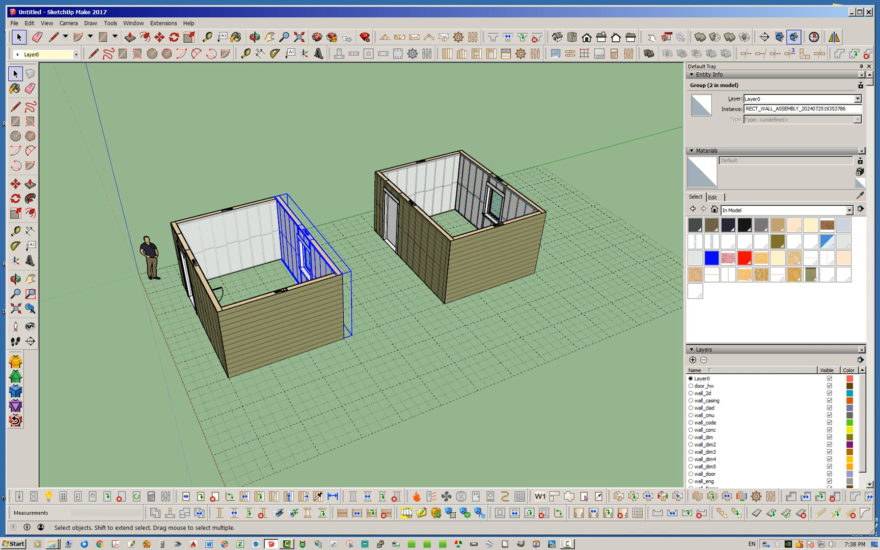
pyautogui.click(420, 237)
pyautogui.click(489, 264)
pyautogui.click(518, 198)
pyautogui.click(427, 185)
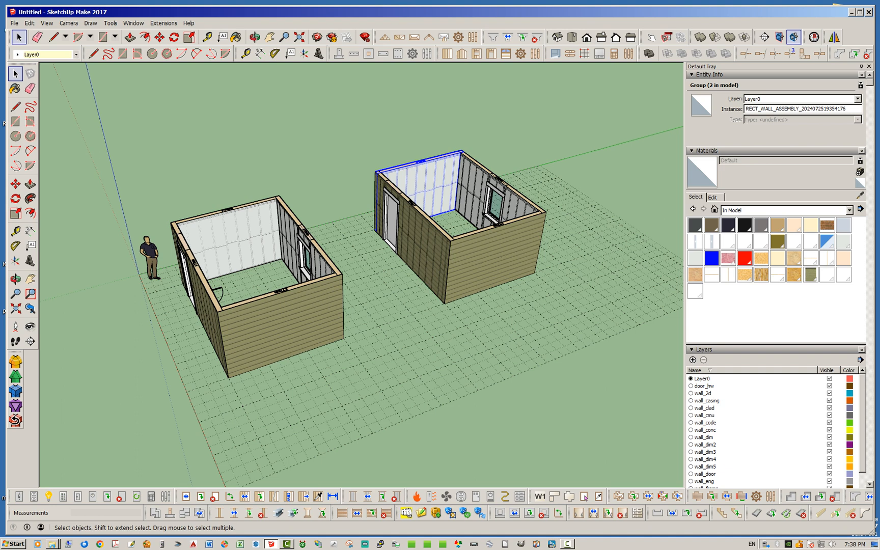
pyautogui.hotkey('ctrl', 't')
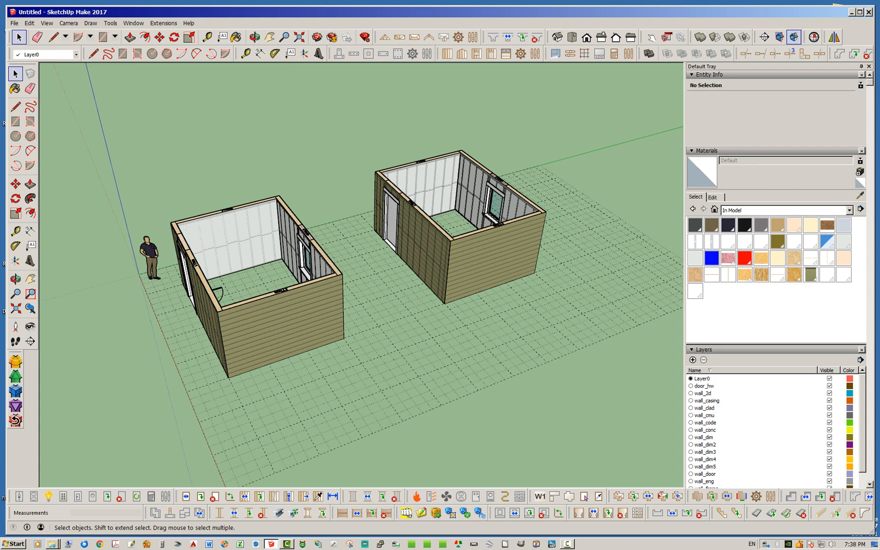
# Make all four walls of the copied room unique and deselect them.
pyautogui.moveTo(316, 285)
pyautogui.mouseDown(button='middle')
pyautogui.moveTo(418, 278)
pyautogui.moveTo(395, 250)
pyautogui.moveTo(283, 247)
pyautogui.moveTo(275, 236)
pyautogui.moveTo(314, 283)
pyautogui.moveTo(301, 209)
pyautogui.moveTo(318, 281)
pyautogui.mouseUp(button='middle')
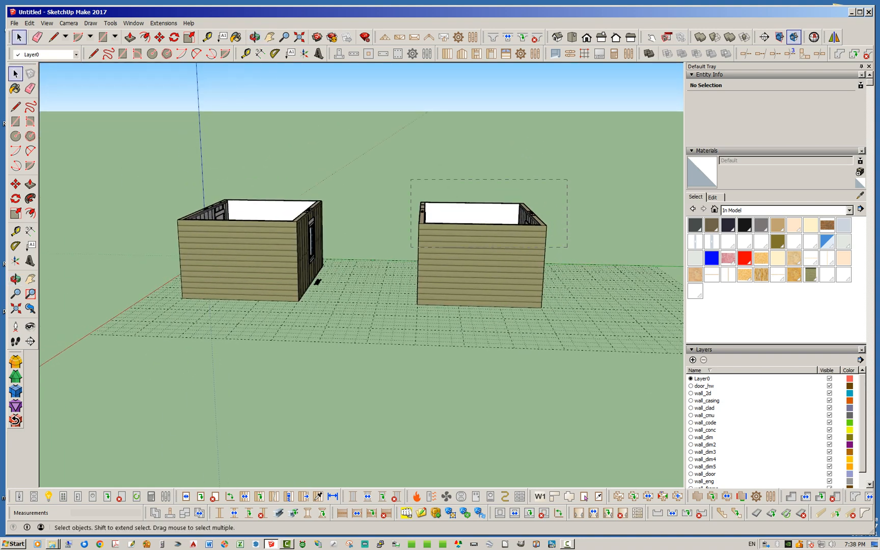
pyautogui.moveTo(398, 248); pyautogui.dragTo(398, 247)
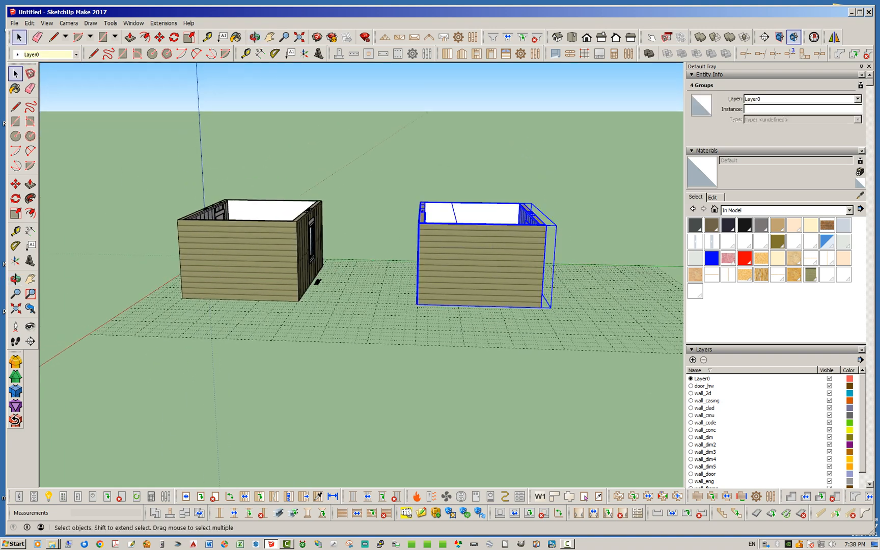
pyautogui.rightClick(483, 209)
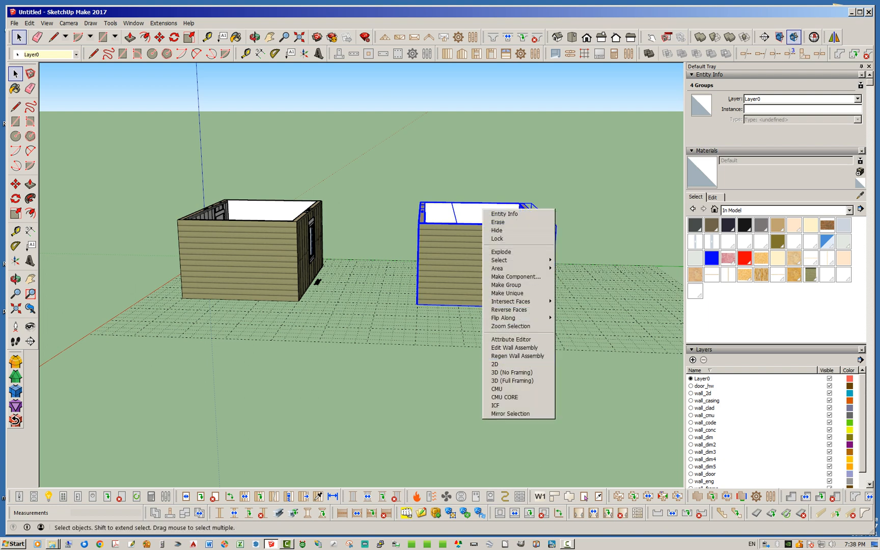
pyautogui.press('Escape')
pyautogui.click(376, 325)
pyautogui.moveTo(377, 325); pyautogui.dragTo(479, 398, button='middle')
# Compare the instance names of the window, door and front walls between the original and copied rooms, and clear the selection.
pyautogui.click(464, 187)
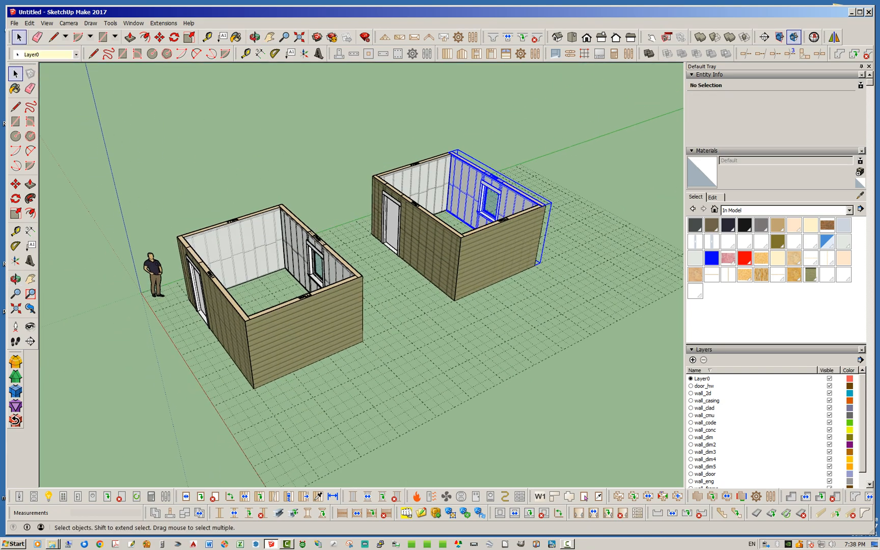
pyautogui.click(298, 245)
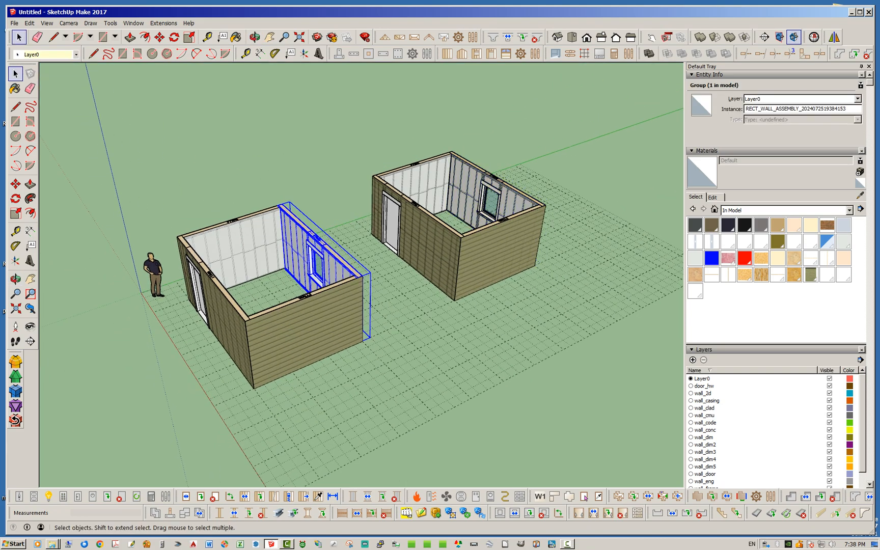
pyautogui.click(466, 186)
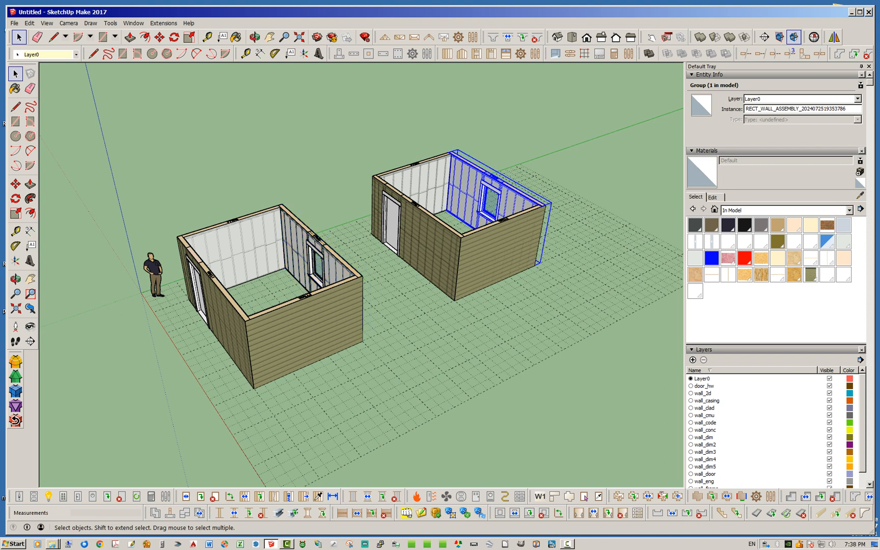
pyautogui.click(225, 312)
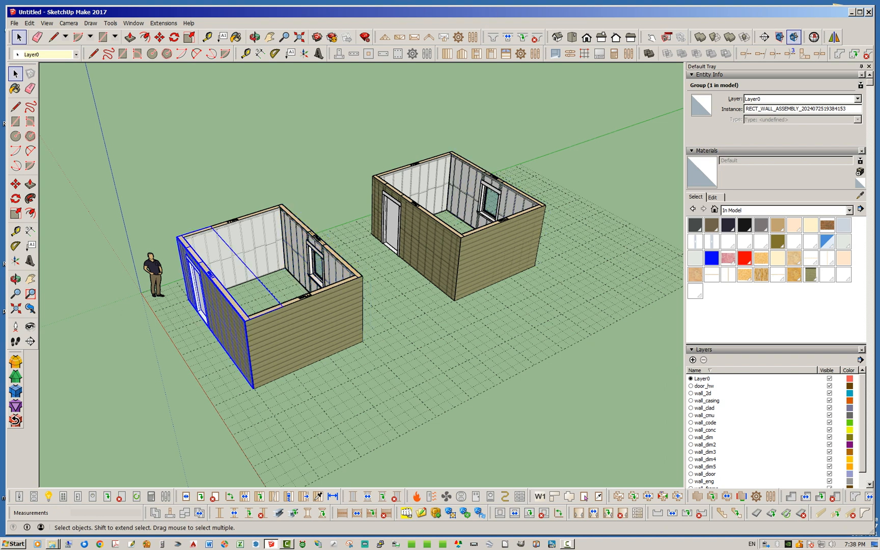
pyautogui.click(426, 241)
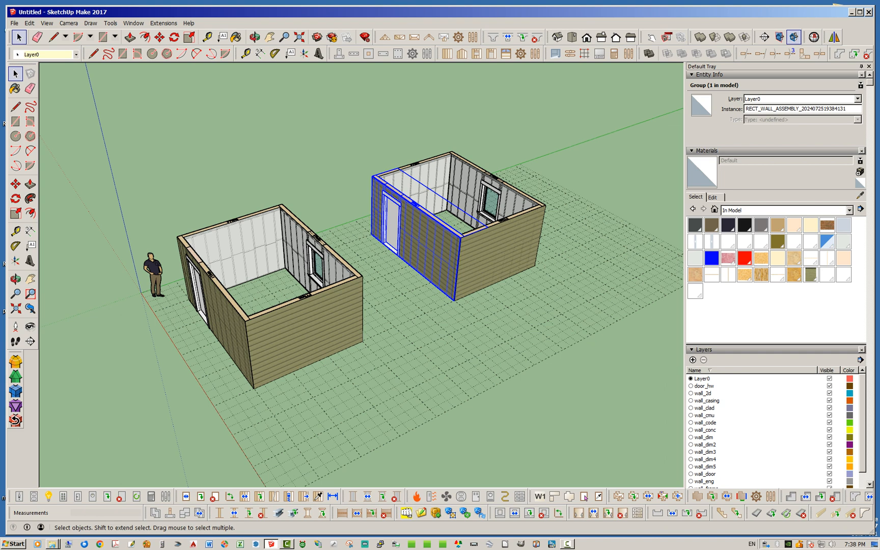
pyautogui.click(308, 331)
pyautogui.click(500, 254)
pyautogui.click(509, 326)
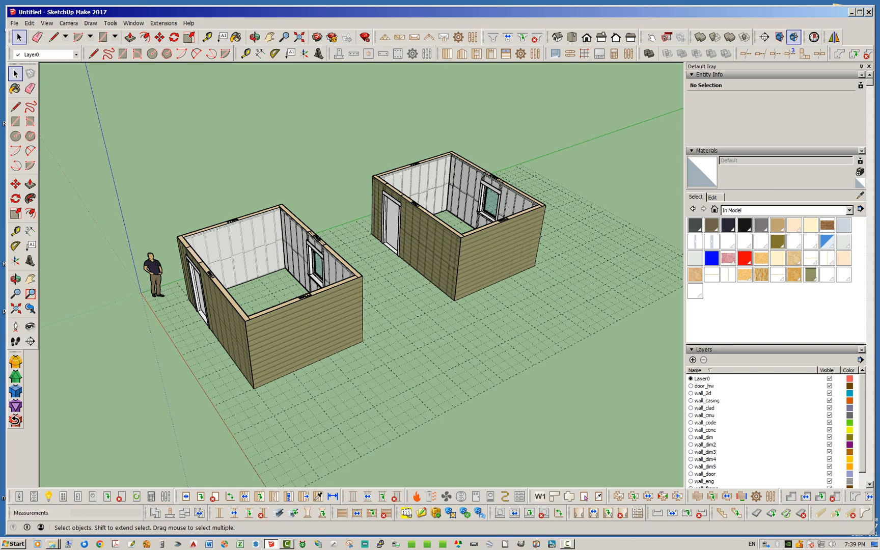
# Select all four walls of the copied room together, review the commands available for them, and clear the selection.
pyautogui.moveTo(489, 337); pyautogui.dragTo(403, 285, button='middle')
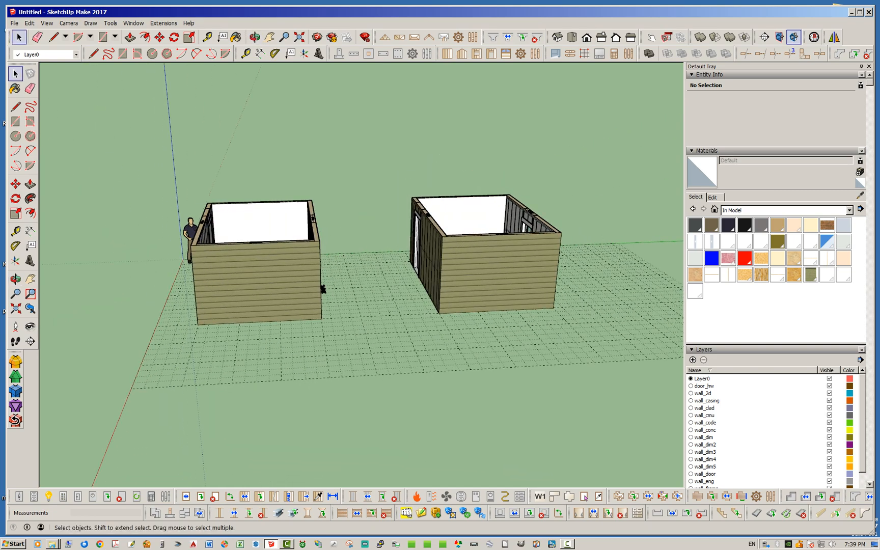
pyautogui.moveTo(322, 289)
pyautogui.mouseDown(button='middle')
pyautogui.moveTo(328, 336)
pyautogui.moveTo(325, 289)
pyautogui.mouseUp(button='middle')
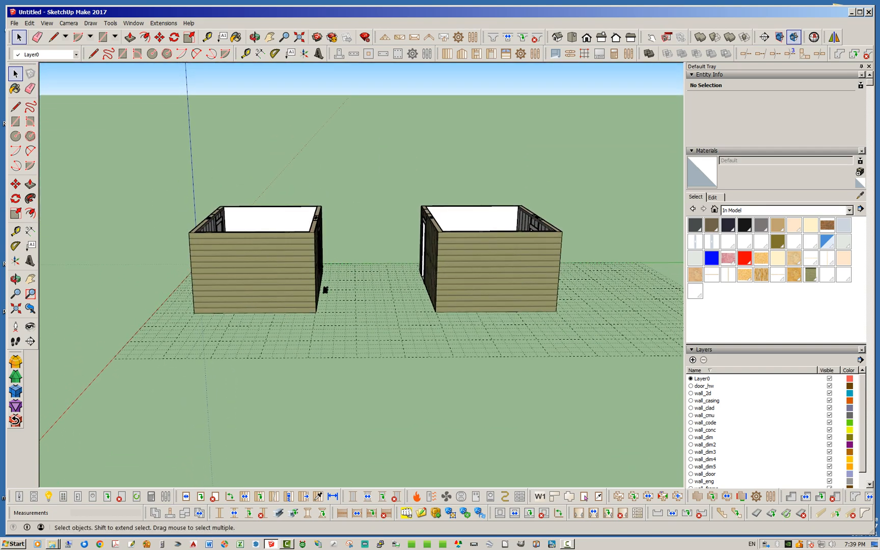
pyautogui.moveTo(159, 245); pyautogui.dragTo(158, 245)
pyautogui.moveTo(568, 181); pyautogui.dragTo(400, 253)
pyautogui.click(399, 254)
pyautogui.moveTo(400, 253); pyautogui.dragTo(371, 229, button='middle')
pyautogui.moveTo(434, 259); pyautogui.dragTo(418, 265)
pyautogui.moveTo(418, 254); pyautogui.dragTo(486, 317, button='middle')
pyautogui.rightClick(517, 253)
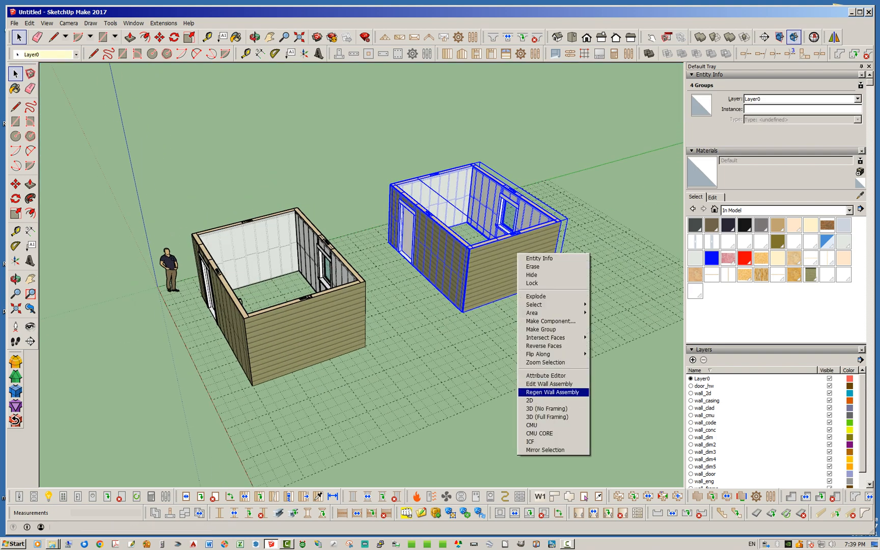
pyautogui.press('Escape')
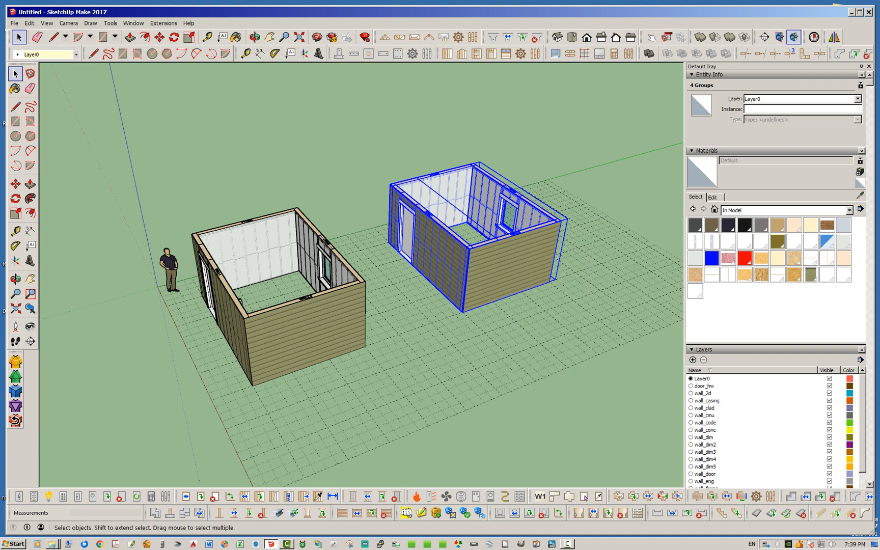
pyautogui.hotkey('ctrl', 't')
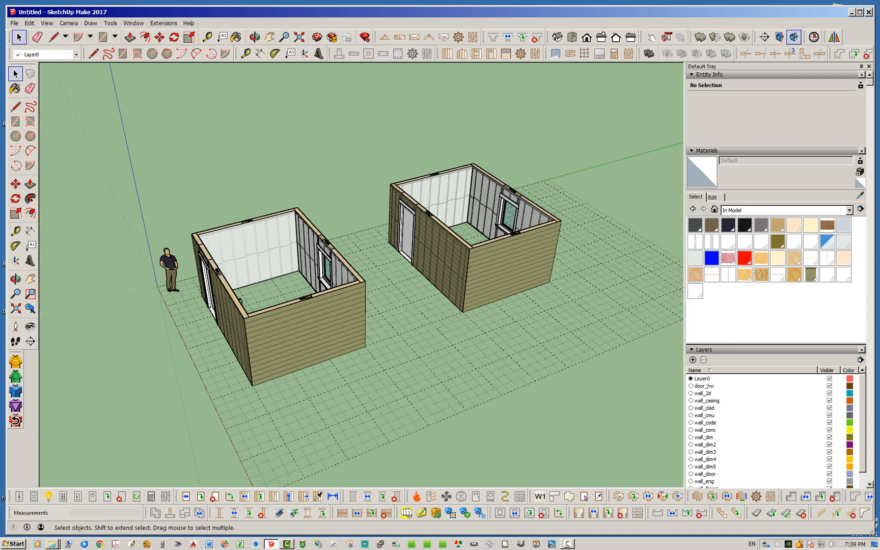
# Inspect the instance details of each of the four copied walls in turn and deselect them.
pyautogui.click(483, 199)
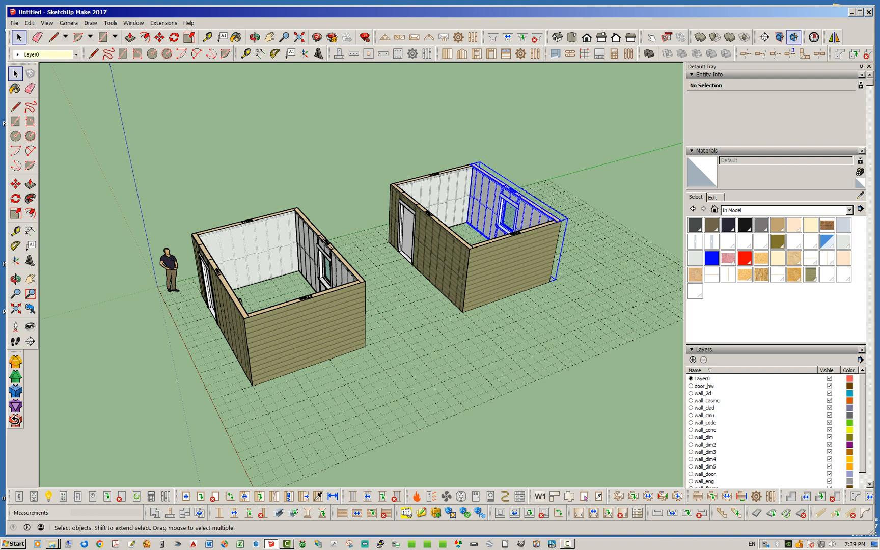
pyautogui.click(439, 196)
pyautogui.click(440, 254)
pyautogui.click(509, 268)
pyautogui.click(514, 346)
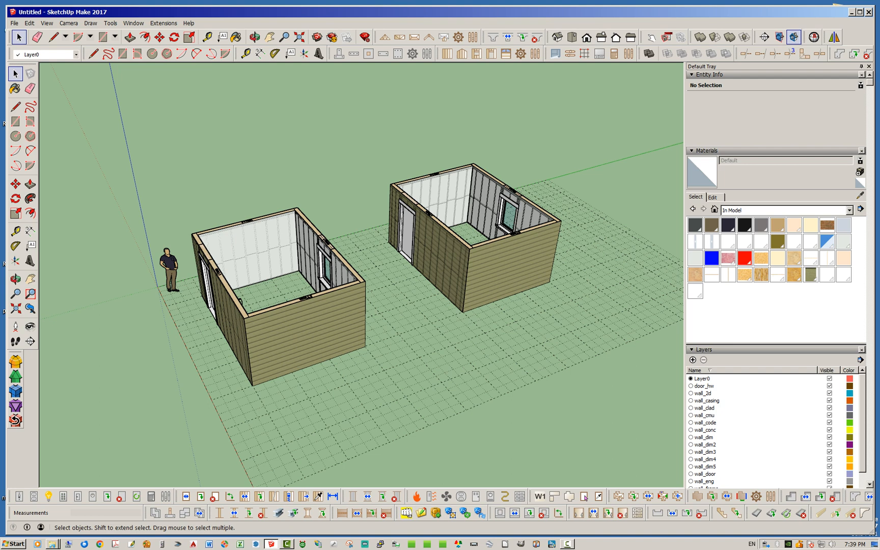
# Edit the copied door wall's assembly so its wall cladding material is Boothbay Blue, and update the wall.
pyautogui.click(450, 245)
pyautogui.rightClick(450, 246)
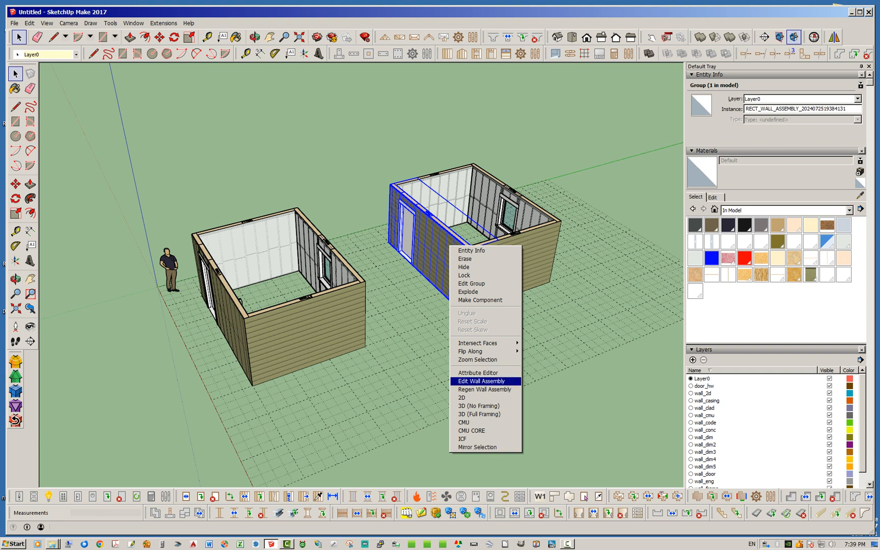
pyautogui.click(481, 381)
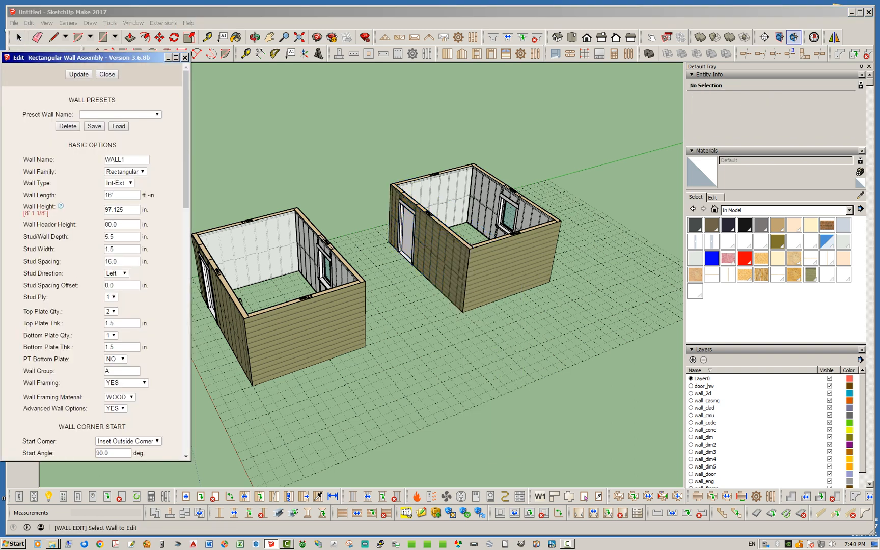
pyautogui.moveTo(186, 140); pyautogui.dragTo(187, 304)
pyautogui.click(129, 362)
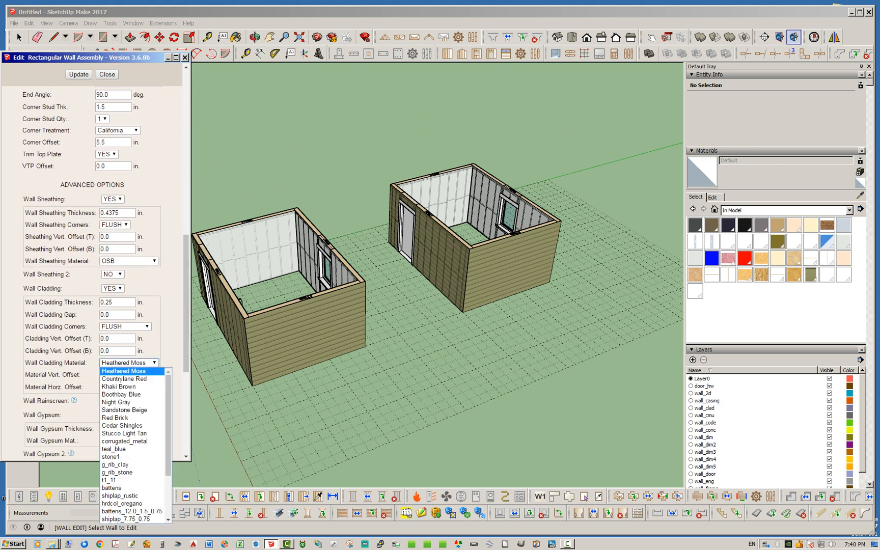
pyautogui.click(120, 394)
pyautogui.click(78, 75)
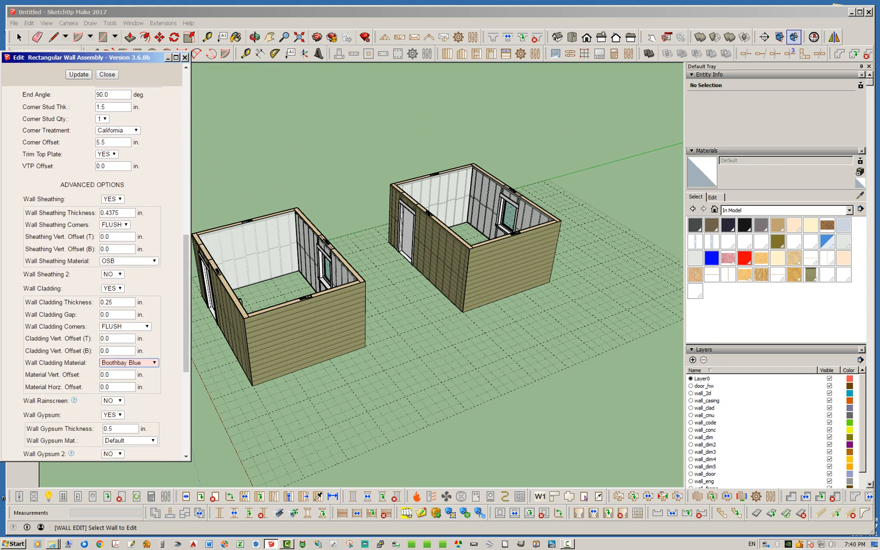
pyautogui.click(107, 74)
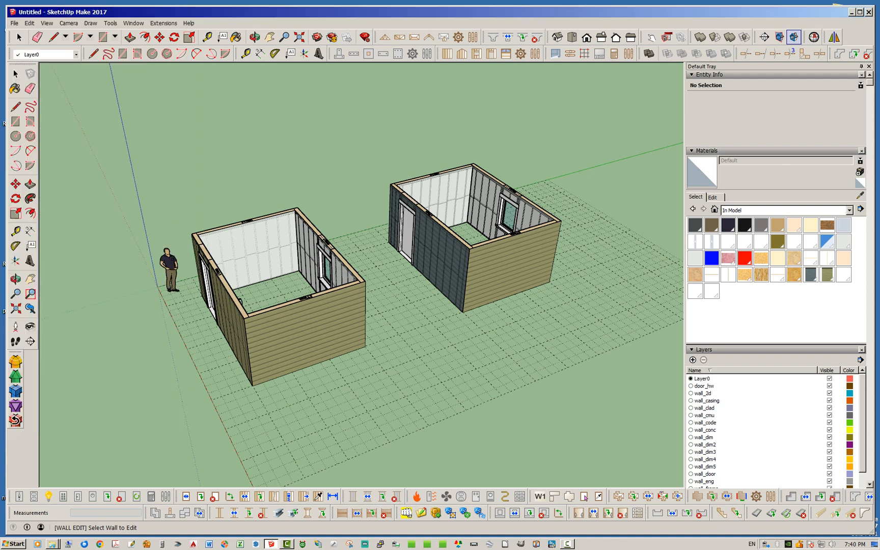
pyautogui.press('space')
# Compare the instance names of the original and copied door walls by selecting them alternately, and clear the selection.
pyautogui.moveTo(326, 316); pyautogui.dragTo(361, 305, button='middle')
pyautogui.click(256, 313)
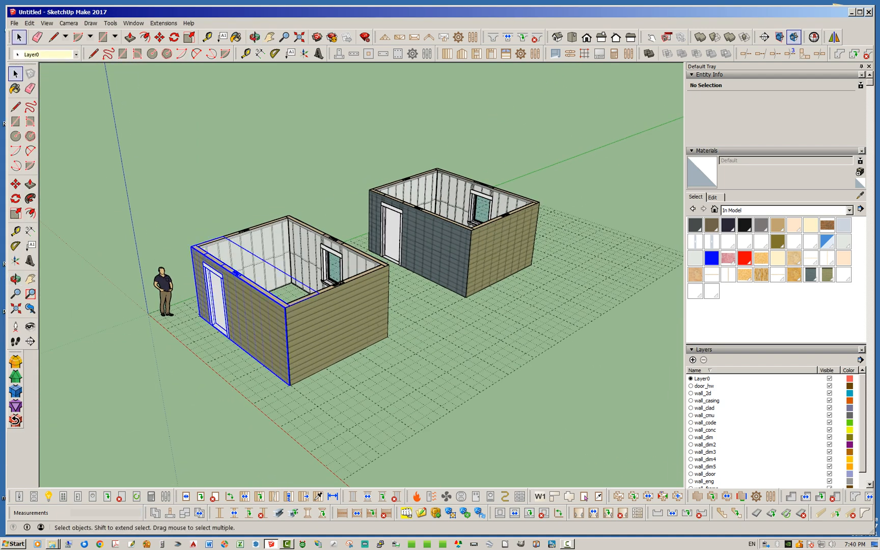
pyautogui.click(432, 248)
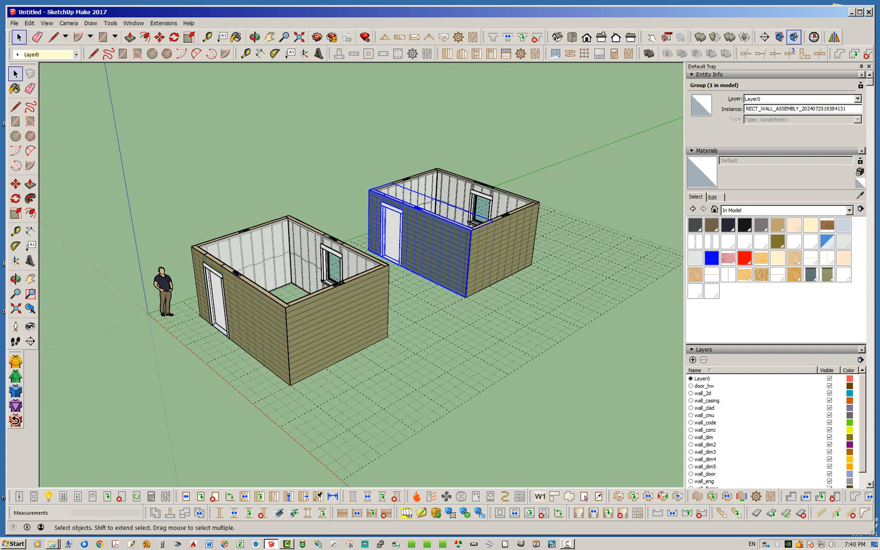
pyautogui.click(256, 312)
pyautogui.click(431, 248)
pyautogui.click(448, 346)
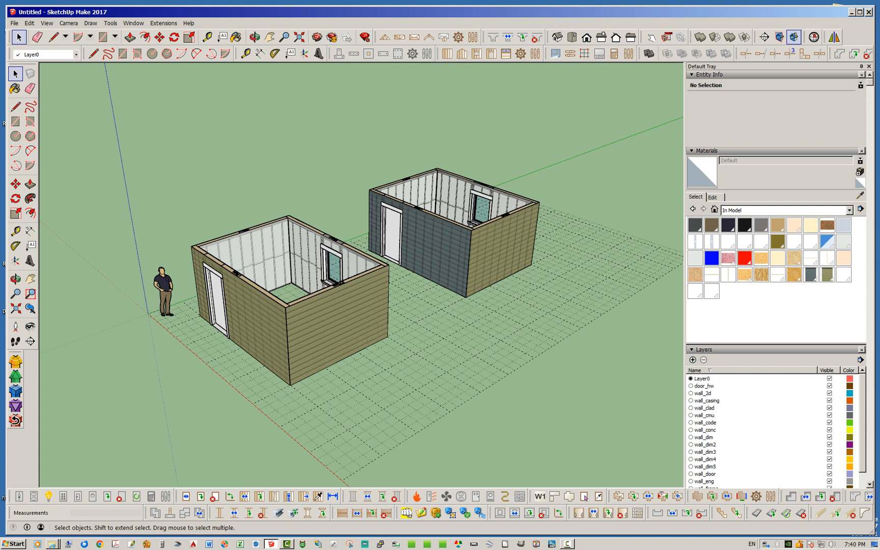
# Examine both rooms from several angles, comparing the cladding of the original and copied door walls.
pyautogui.moveTo(316, 296); pyautogui.dragTo(252, 263, button='middle')
pyautogui.moveTo(305, 254); pyautogui.dragTo(326, 306, button='middle')
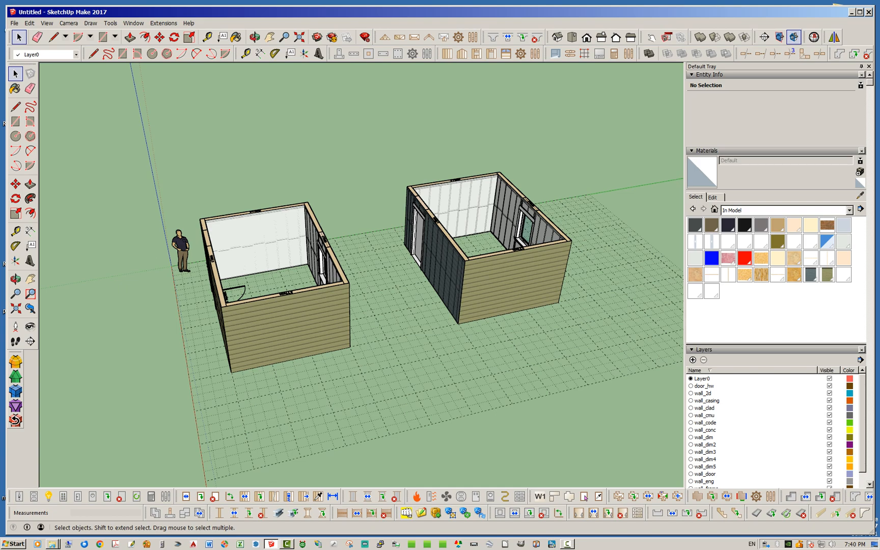
pyautogui.scroll(3, 444, 214)
pyautogui.moveTo(444, 219); pyautogui.dragTo(539, 166, button='middle')
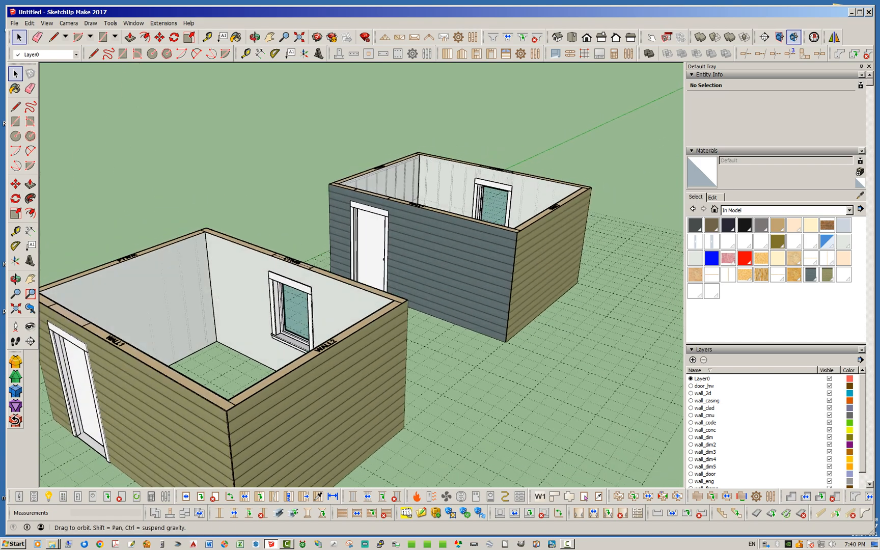
pyautogui.scroll(-3, 459, 270)
pyautogui.moveTo(458, 270); pyautogui.dragTo(353, 254, button='middle')
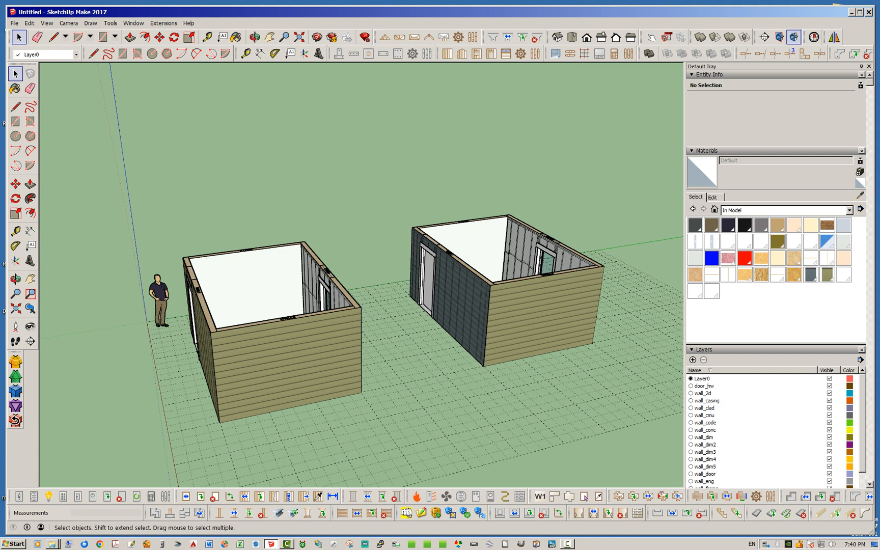
pyautogui.moveTo(316, 310); pyautogui.dragTo(327, 342, button='middle')
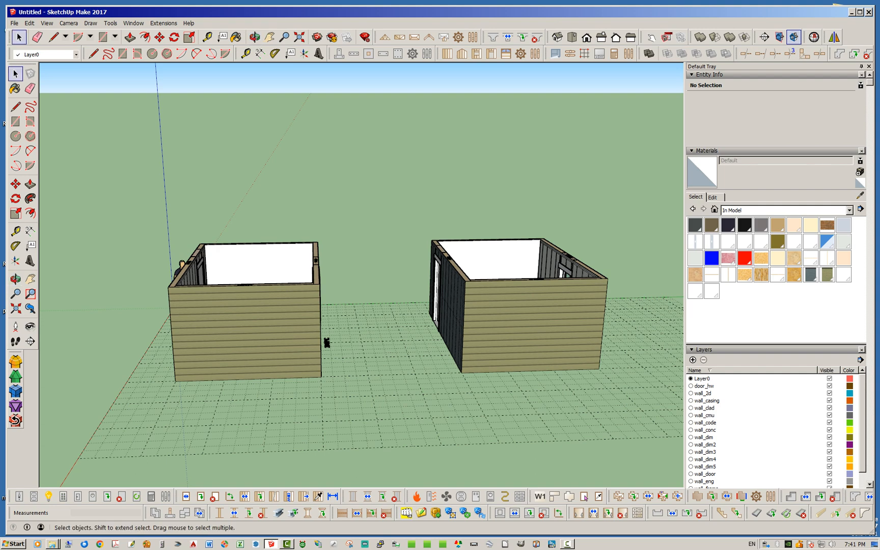
pyautogui.moveTo(327, 342); pyautogui.dragTo(420, 374, button='middle')
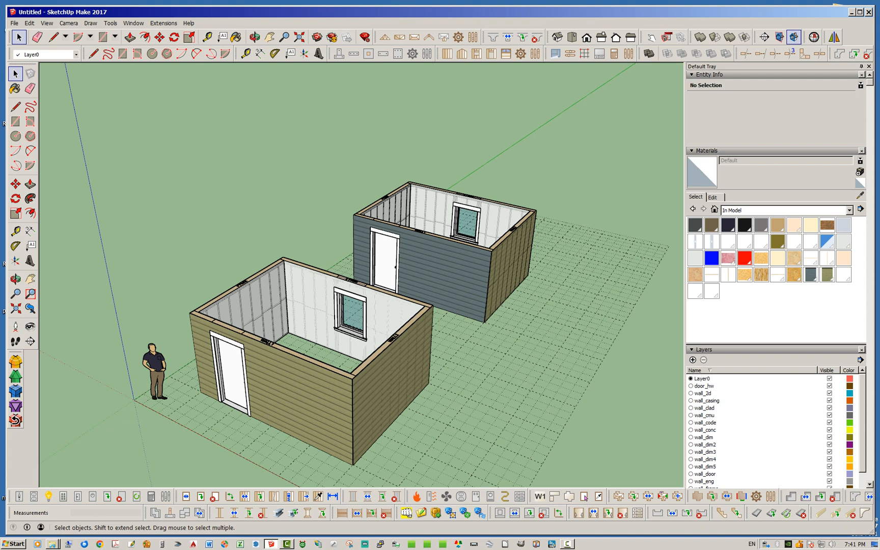